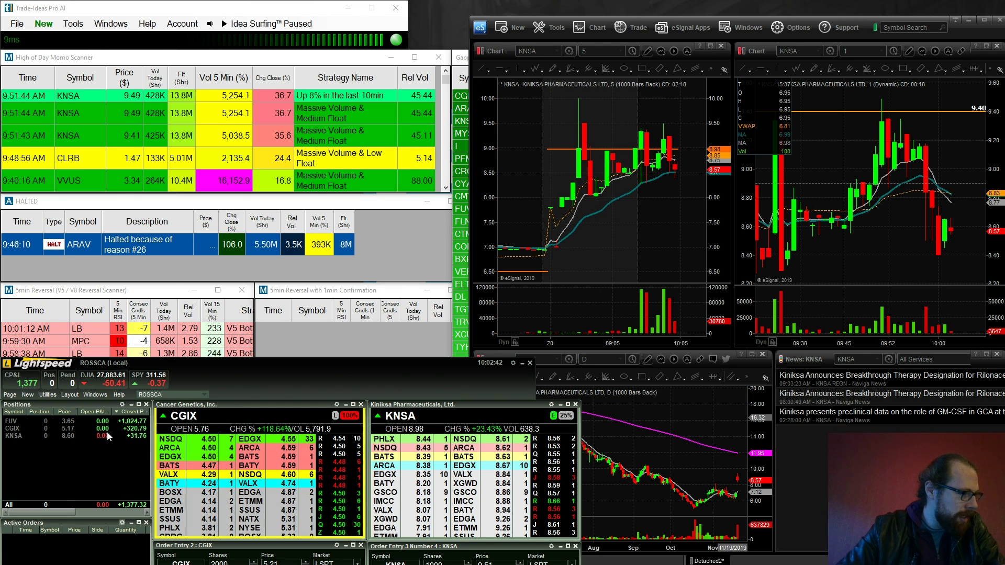
# - Select the KNSA position and move the Gappers scanner over the charts
pyautogui.click(122, 428)
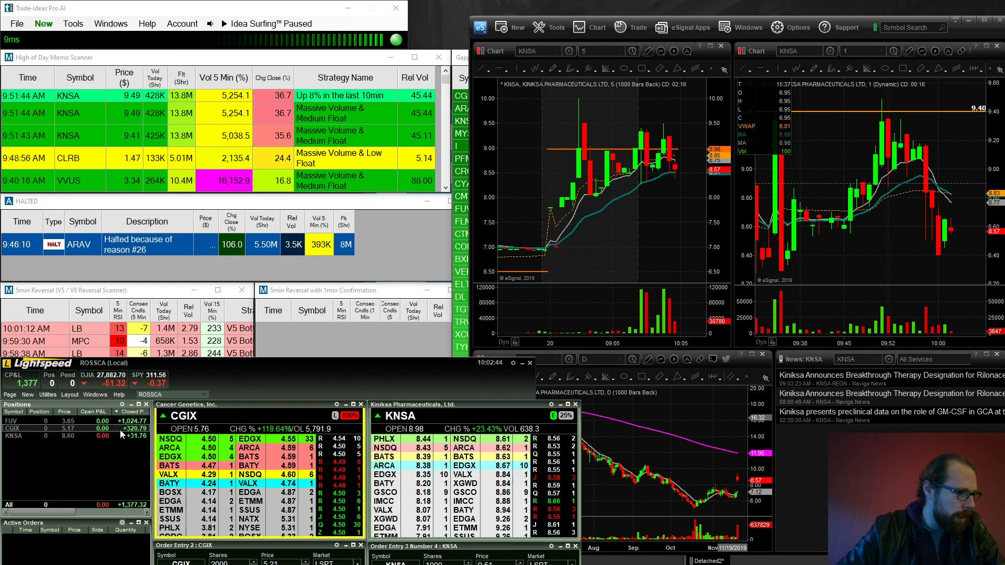
pyautogui.click(118, 437)
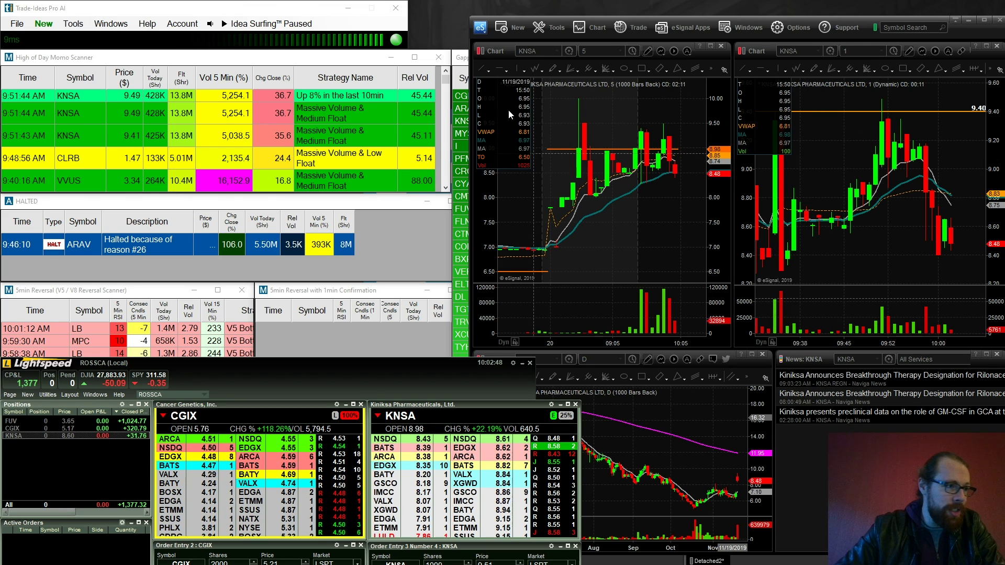
pyautogui.click(467, 60)
pyautogui.moveTo(467, 59); pyautogui.dragTo(235, 86)
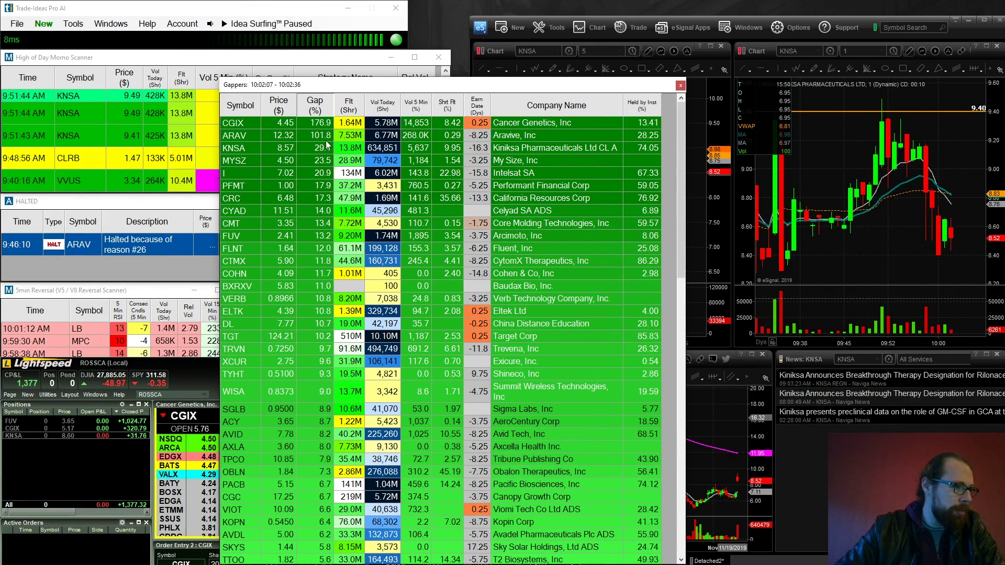
# - Run the Gappers scan on historical date 11/20/2019, 9:25:00–9:29:59
pyautogui.rightClick(328, 149)
pyautogui.moveTo(440, 184)
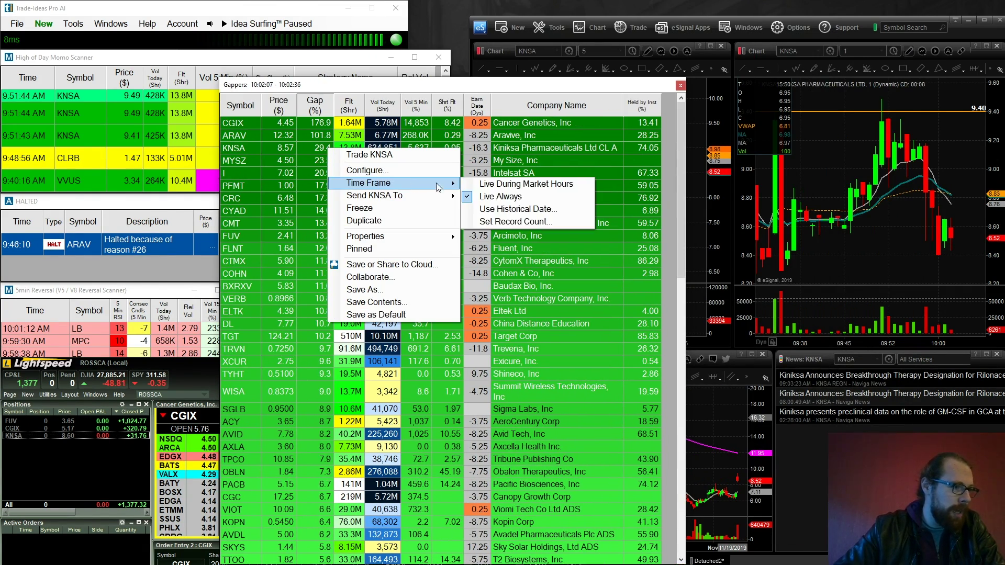
pyautogui.click(515, 209)
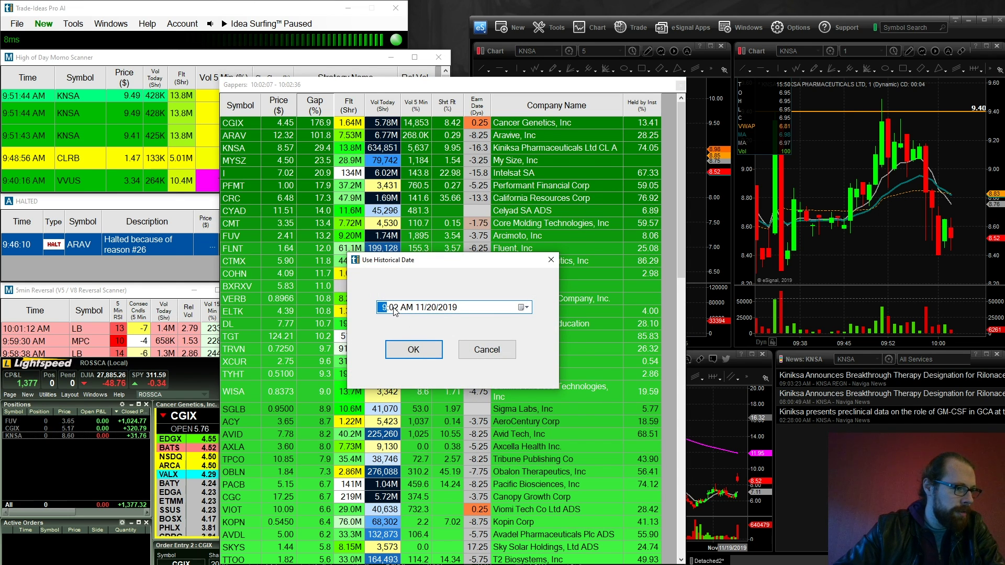
pyautogui.press('Return')
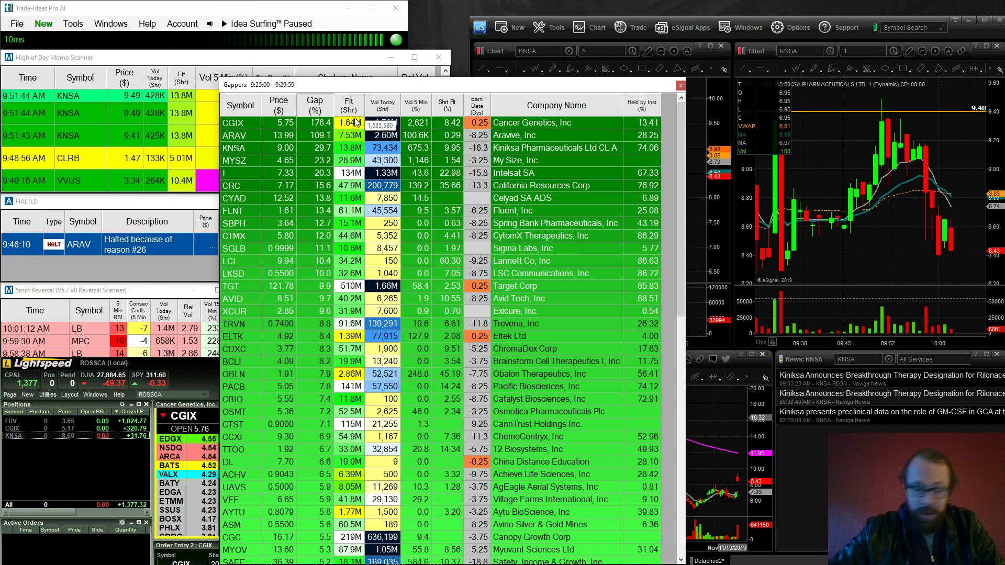
pyautogui.click(846, 179)
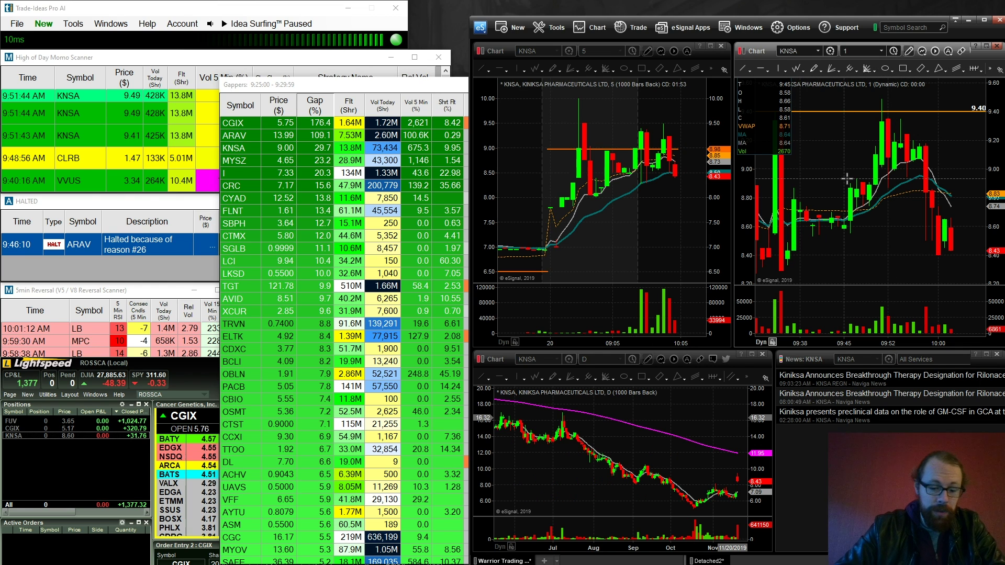
# - Load CGIX into the linked charts, zooming the daily out to March and the 5-minute in
pyautogui.write('CGIX')
pyautogui.press('Return')
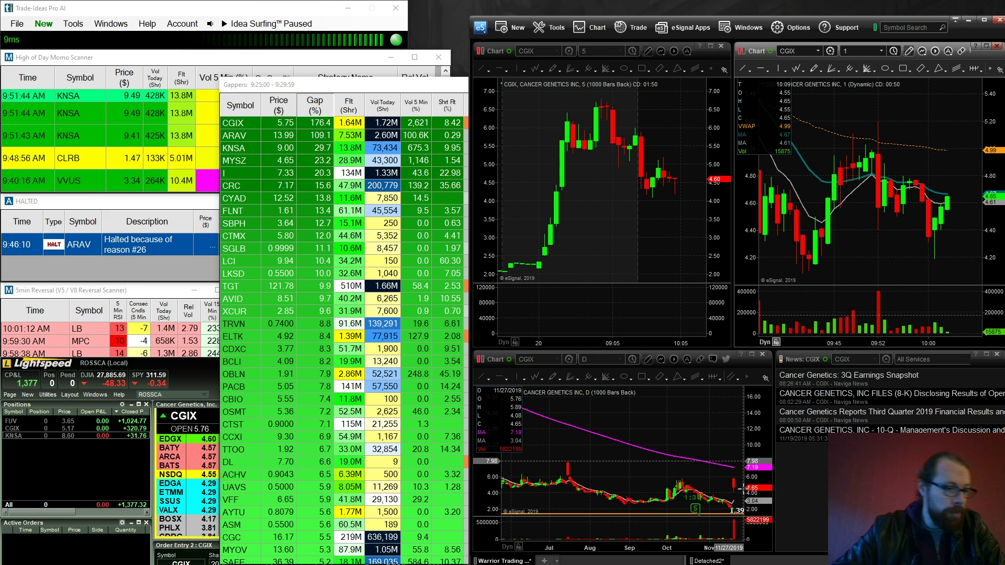
pyautogui.moveTo(690, 550); pyautogui.dragTo(710, 546)
pyautogui.moveTo(593, 345); pyautogui.dragTo(575, 344)
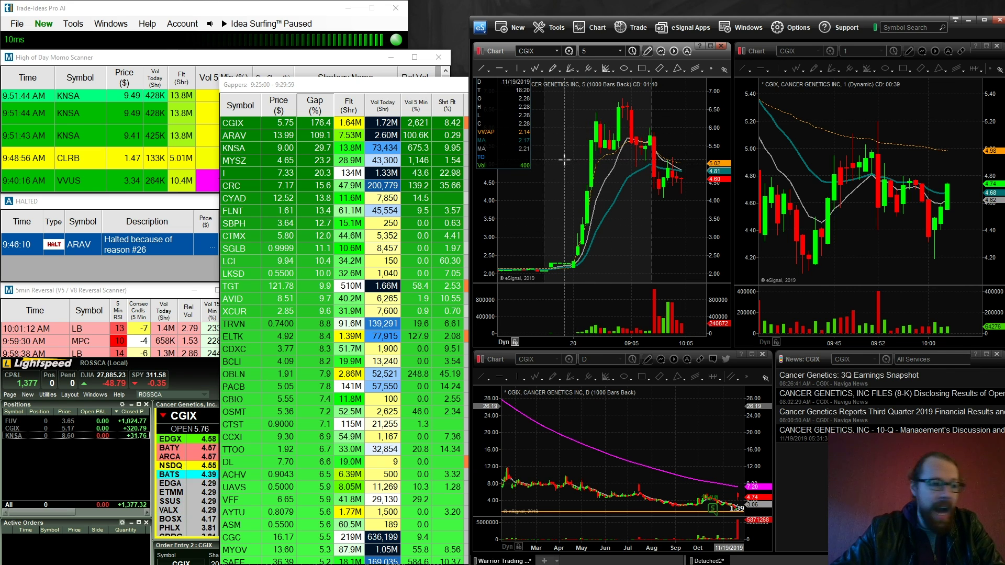
# - Check ARAV's earlier 5-minute bars, then switch the linked charts back to CGIX
pyautogui.write('ARAV')
pyautogui.press('Return')
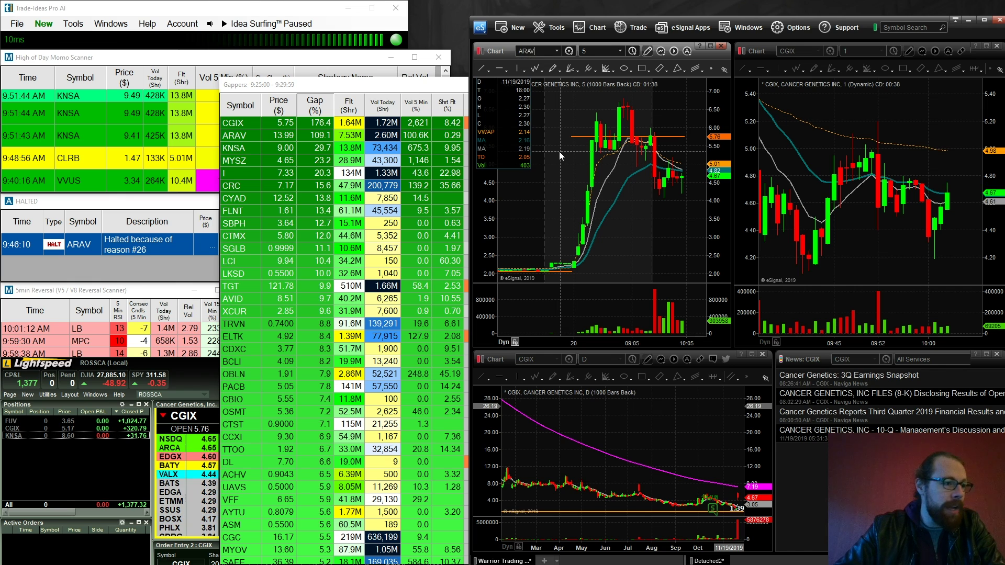
pyautogui.moveTo(611, 234)
pyautogui.mouseDown()
pyautogui.moveTo(723, 246)
pyautogui.moveTo(597, 244)
pyautogui.mouseUp()
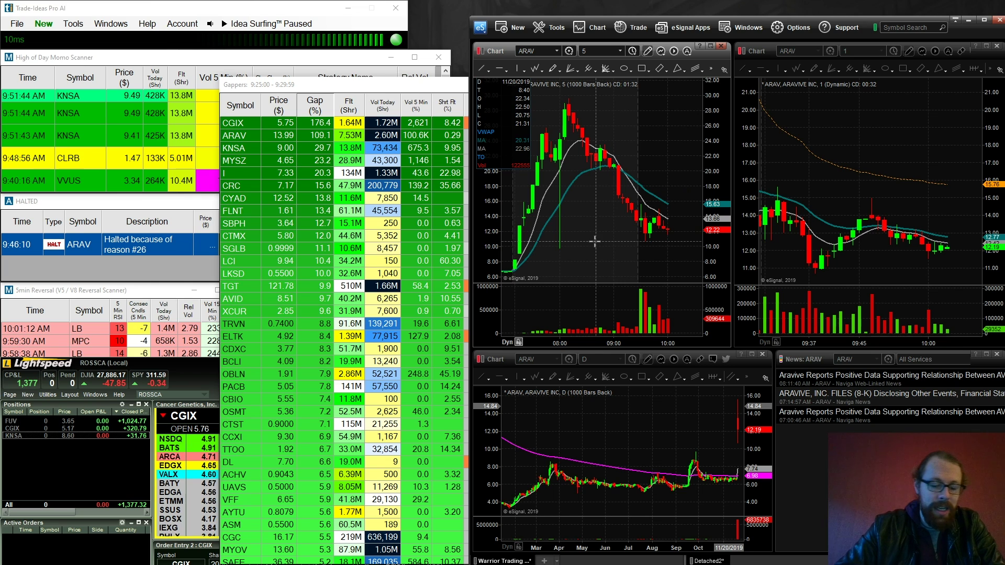
pyautogui.write('CGIX')
pyautogui.press('Return')
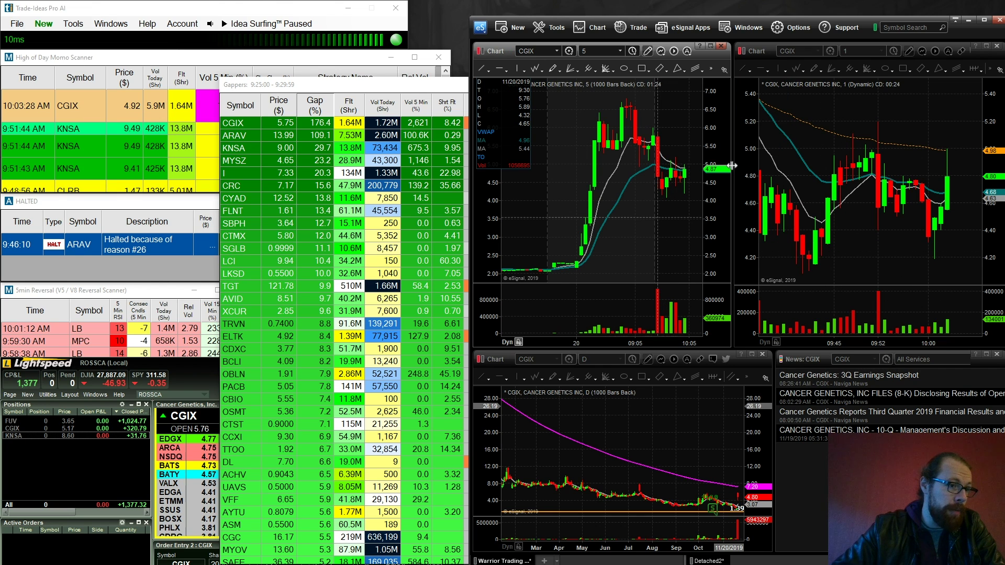
# - Widen the CGIX 1-minute chart and arrow the mid-morning breakout candle
pyautogui.moveTo(732, 165); pyautogui.dragTo(651, 166)
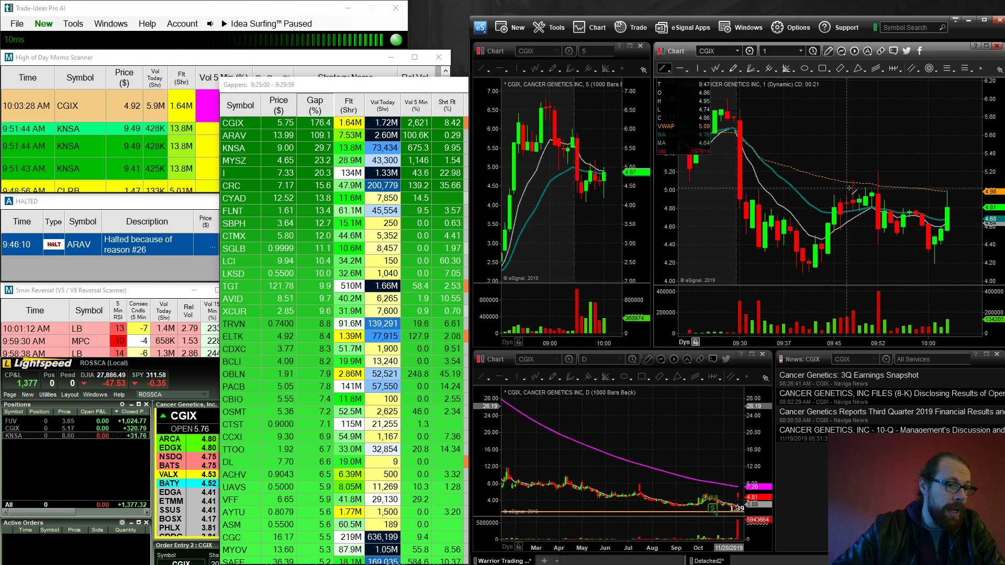
pyautogui.moveTo(820, 168); pyautogui.dragTo(877, 193)
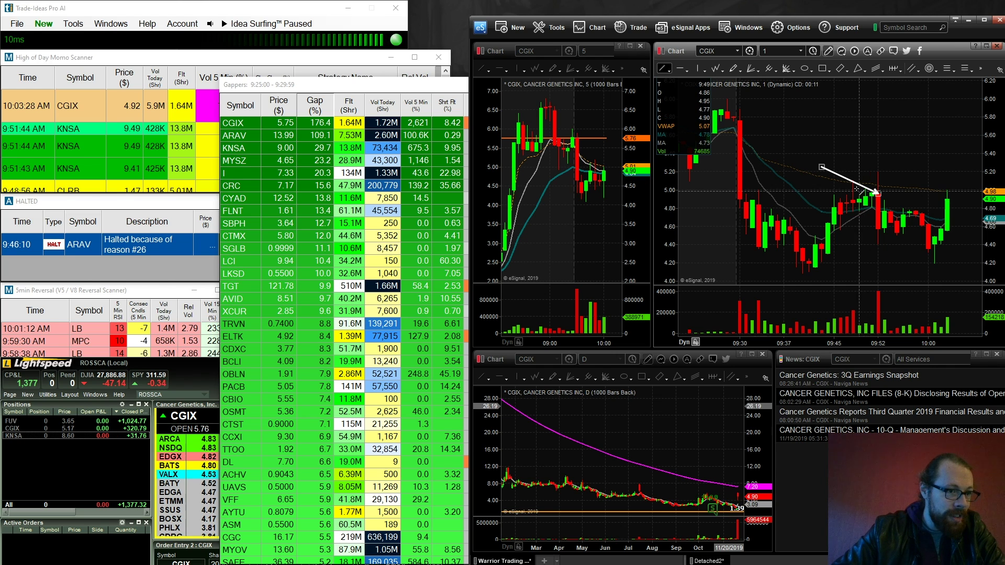
pyautogui.moveTo(848, 146); pyautogui.dragTo(852, 181)
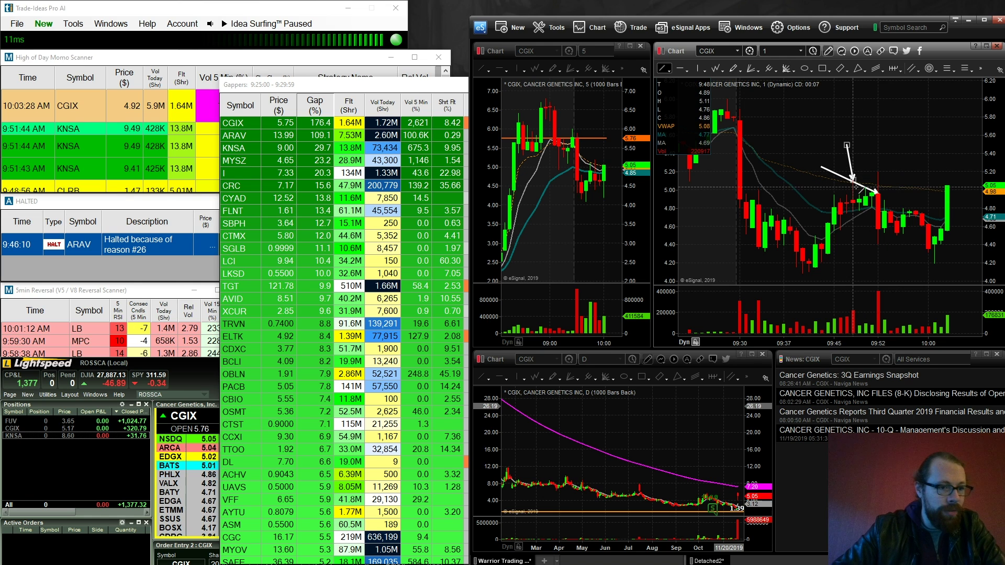
pyautogui.click(199, 373)
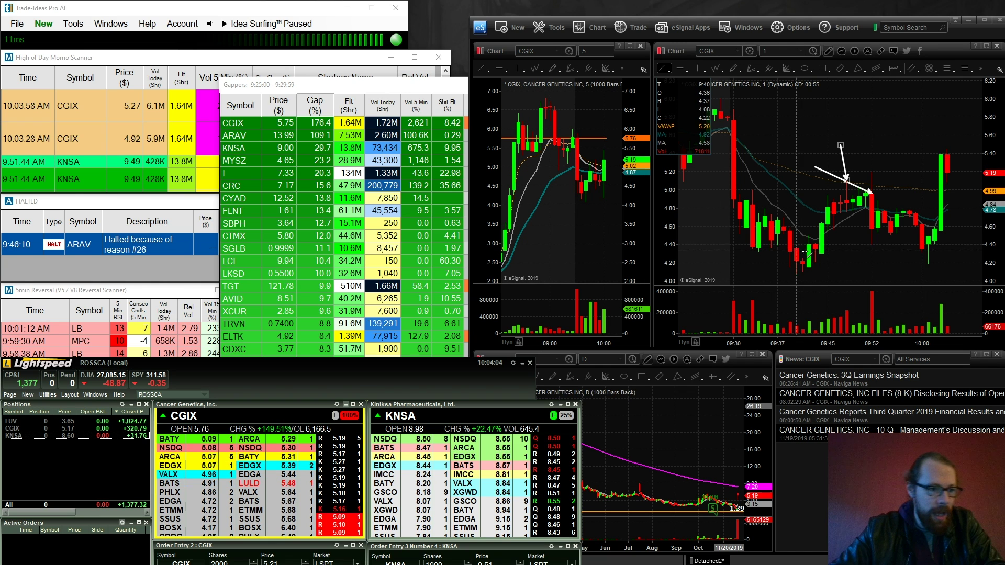
# - Add arrows at the morning low, the latest candle and the 9:29 opening candle
pyautogui.moveTo(884, 269); pyautogui.dragTo(927, 264)
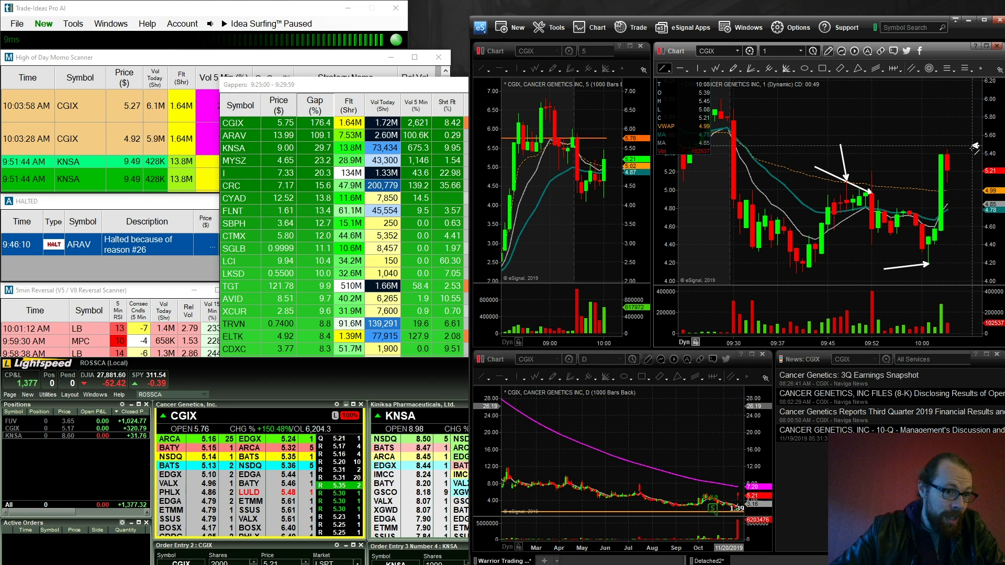
pyautogui.moveTo(975, 146); pyautogui.dragTo(947, 154)
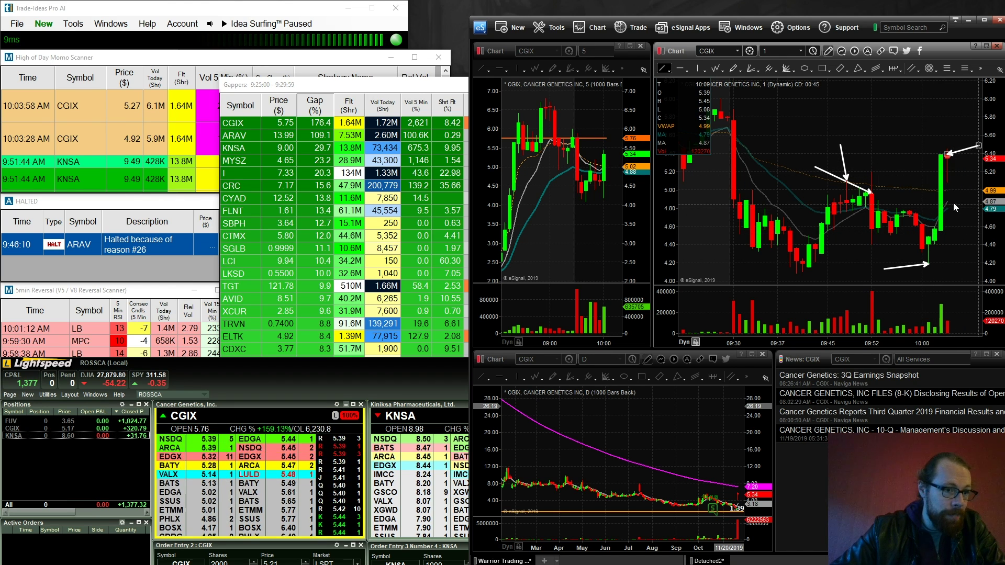
pyautogui.moveTo(966, 204); pyautogui.dragTo(948, 203)
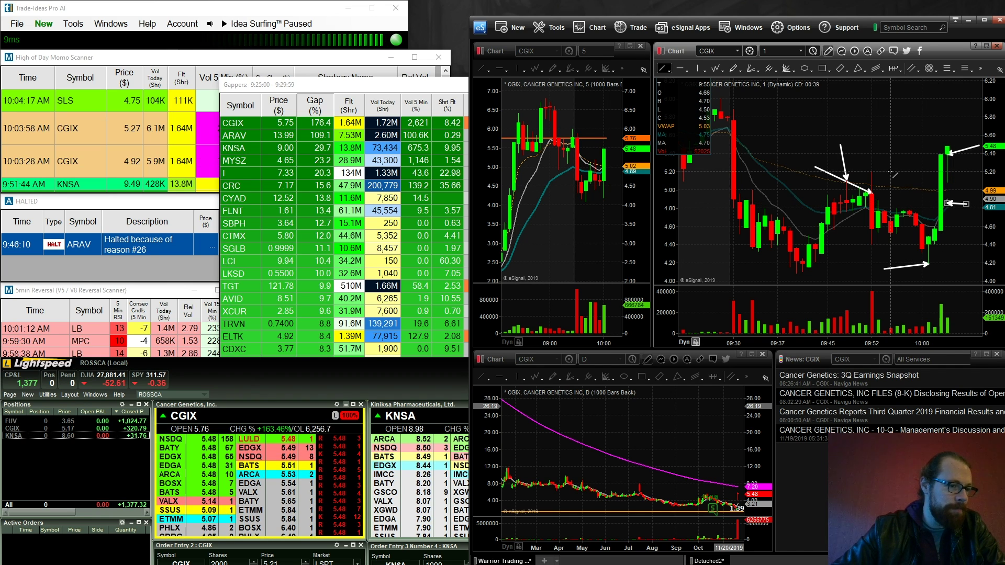
pyautogui.moveTo(783, 107); pyautogui.dragTo(730, 111)
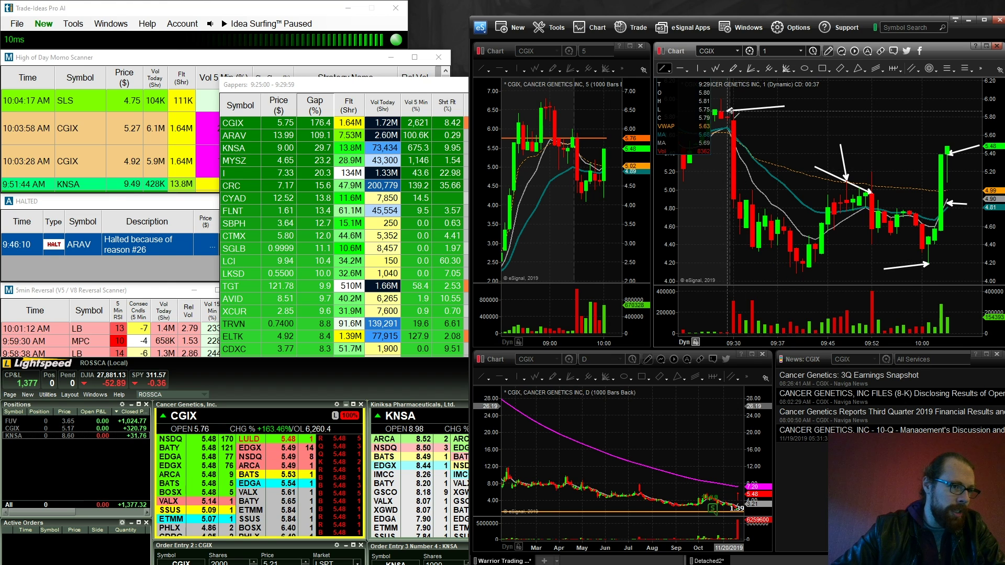
pyautogui.click(735, 116)
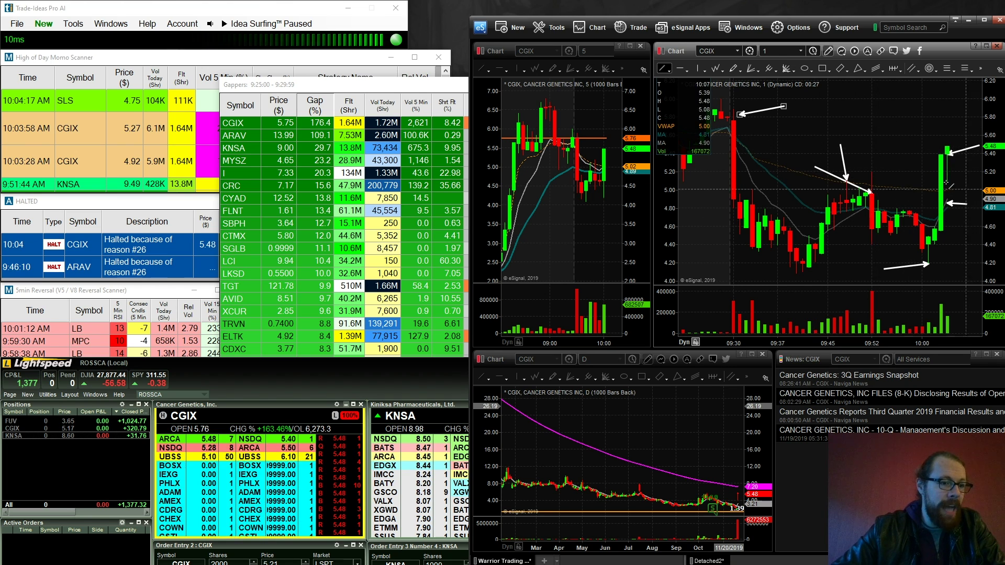
pyautogui.click(965, 203)
# - Delete the CGIX 1-minute arrows, including trial ones at the morning low and 9:52 candle
pyautogui.press('Delete')
pyautogui.press('Delete')
pyautogui.press('Delete')
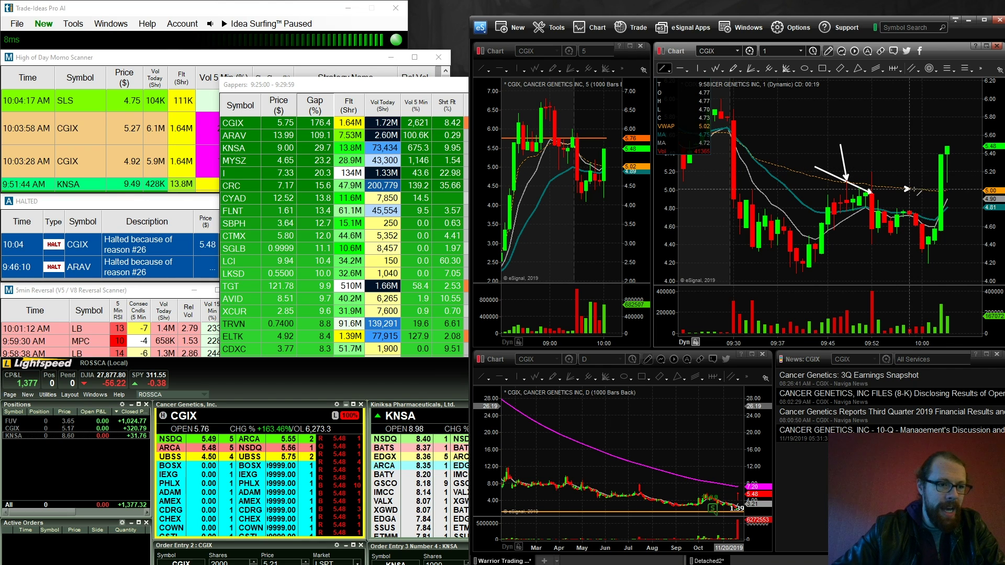
pyautogui.moveTo(909, 189); pyautogui.dragTo(946, 189)
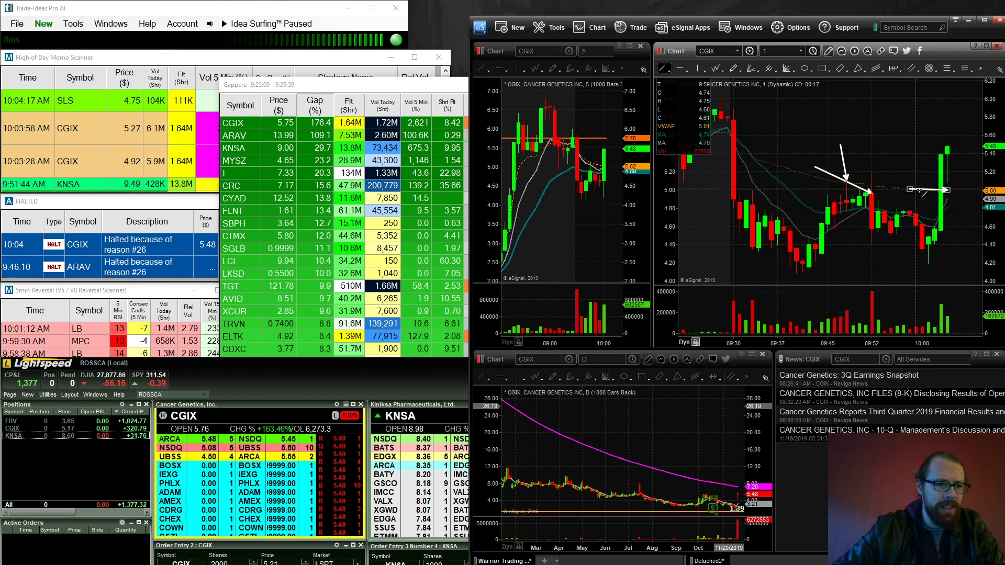
pyautogui.moveTo(965, 264); pyautogui.dragTo(929, 264)
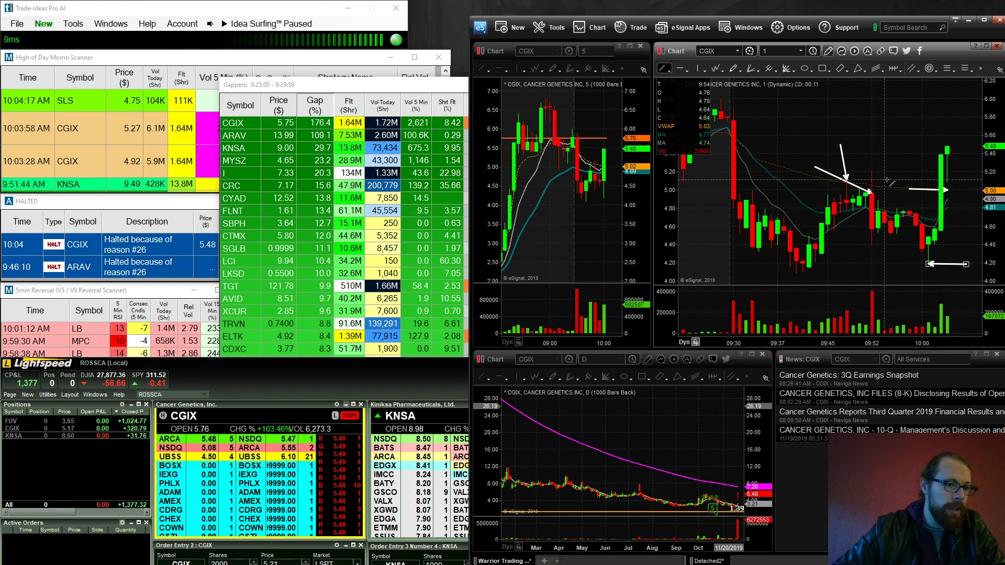
pyautogui.moveTo(897, 169); pyautogui.dragTo(872, 191)
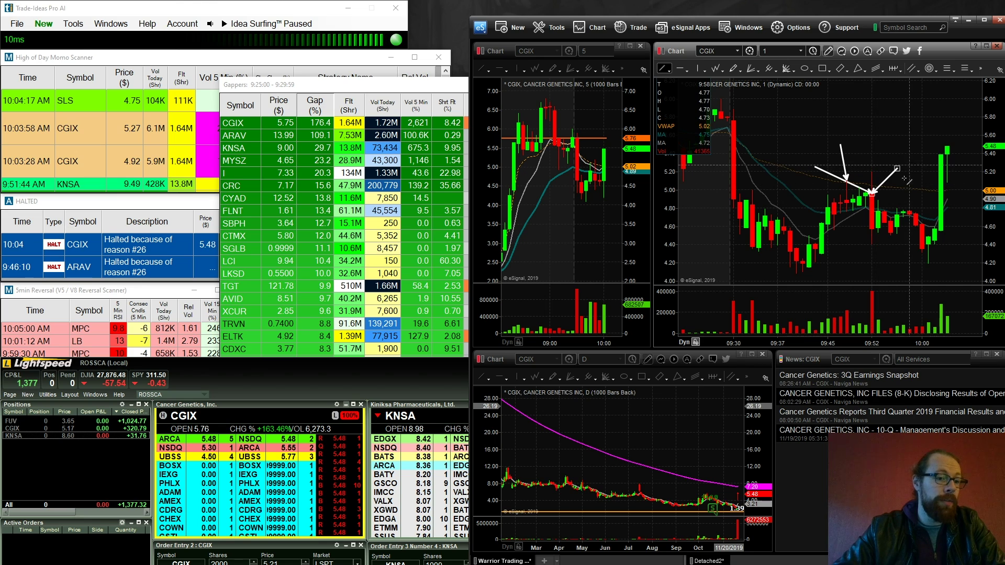
pyautogui.moveTo(891, 256); pyautogui.dragTo(871, 246)
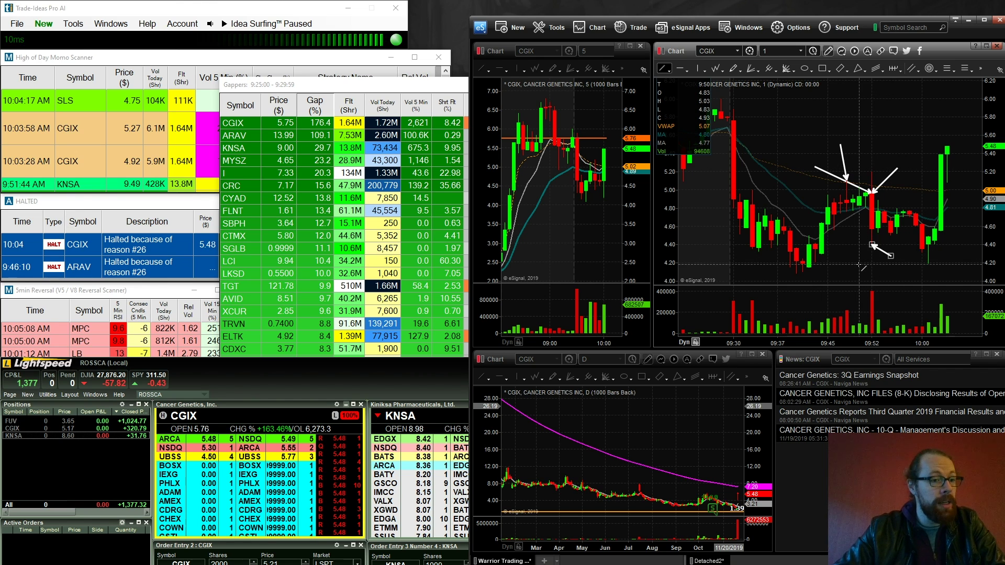
pyautogui.press('Delete')
pyautogui.press('Delete')
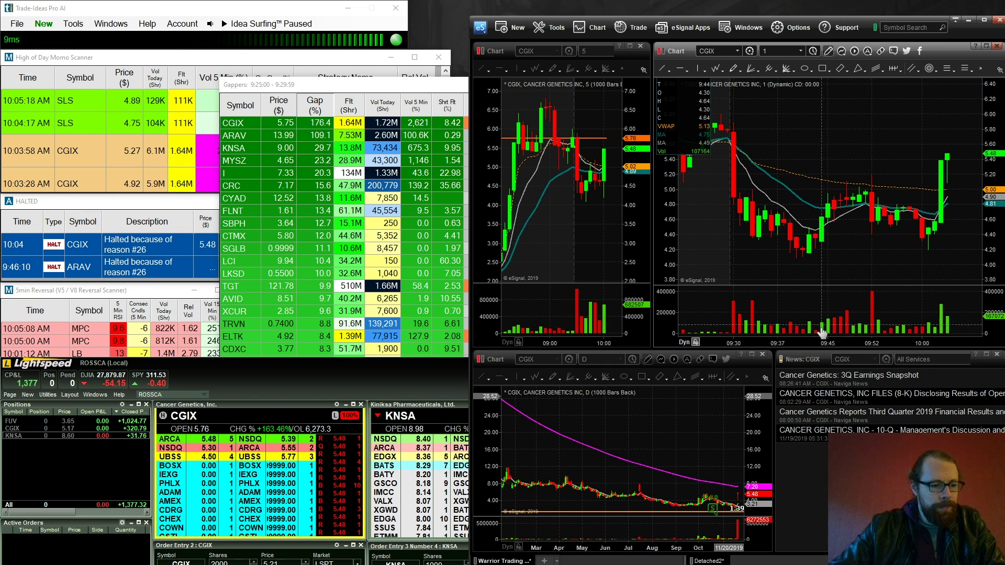
# - Compress the 1-minute CGIX chart and arrow the 9:30 opening high and latest breakout candle
pyautogui.moveTo(815, 341); pyautogui.dragTo(858, 342)
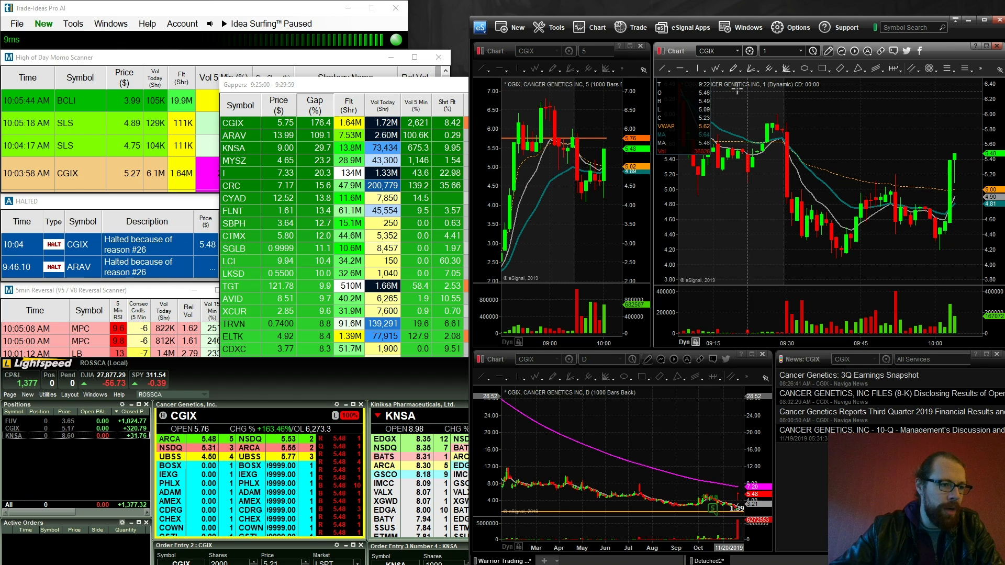
pyautogui.click(663, 68)
pyautogui.moveTo(914, 130); pyautogui.dragTo(953, 153)
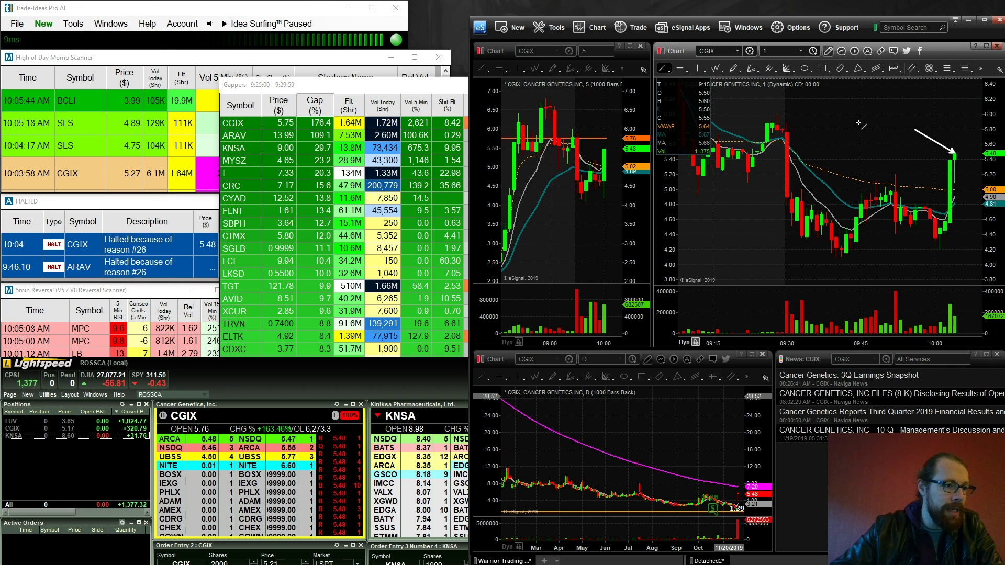
pyautogui.moveTo(856, 109); pyautogui.dragTo(788, 121)
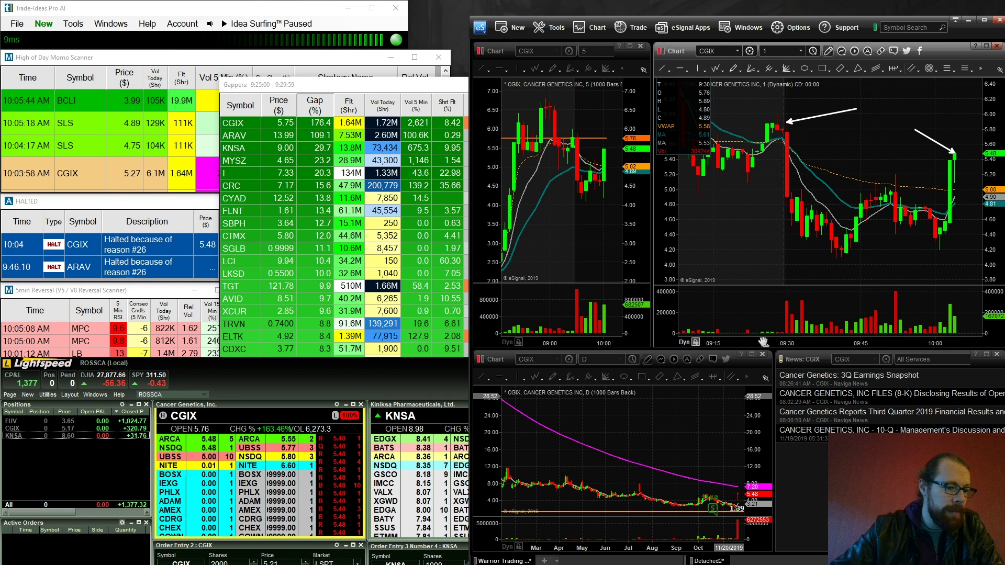
pyautogui.scroll(-2, 764, 346)
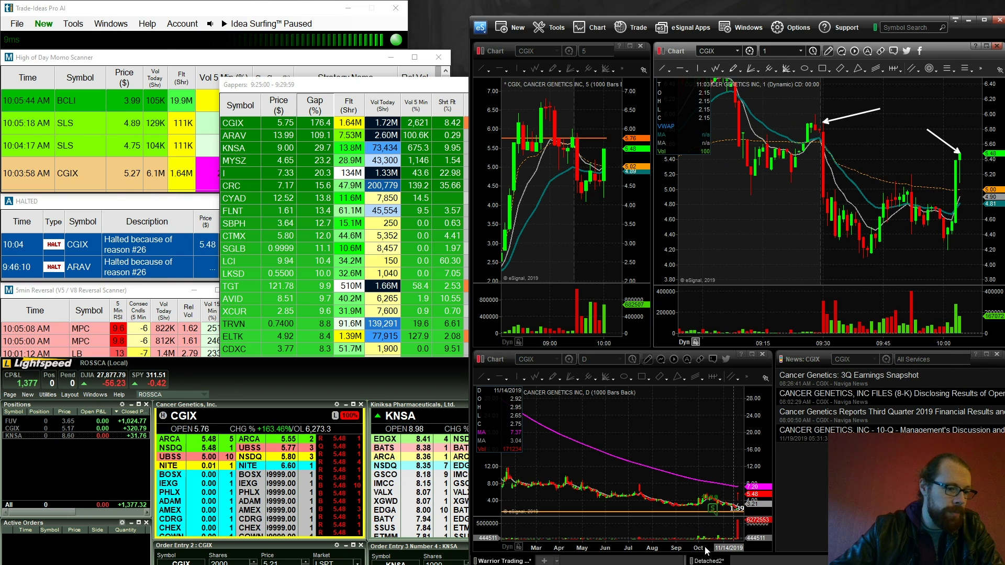
# - Zoom the daily CGIX chart to recent weeks, arrow the latest spike, and move Lightspeed right
pyautogui.scroll(5, 706, 549)
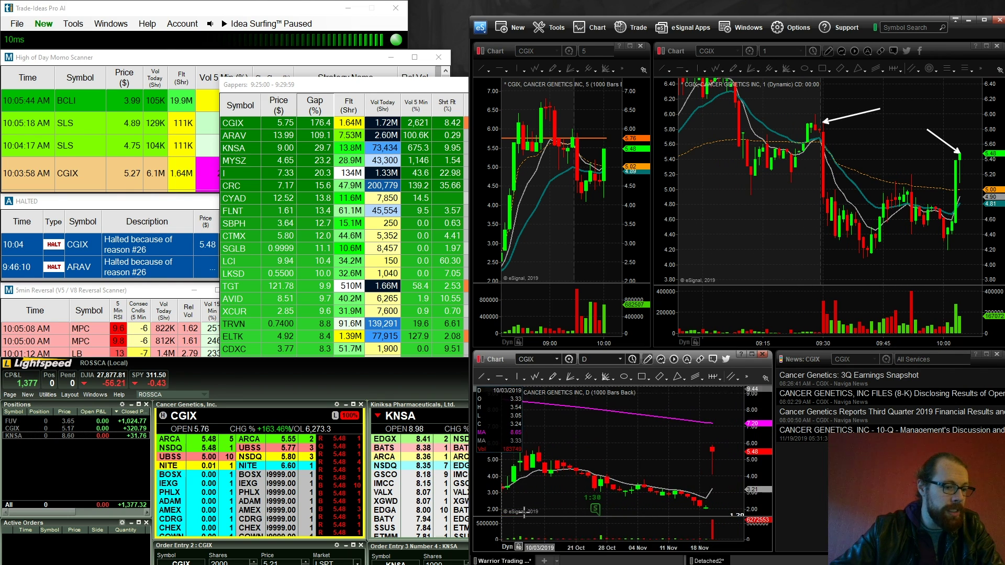
pyautogui.click(484, 377)
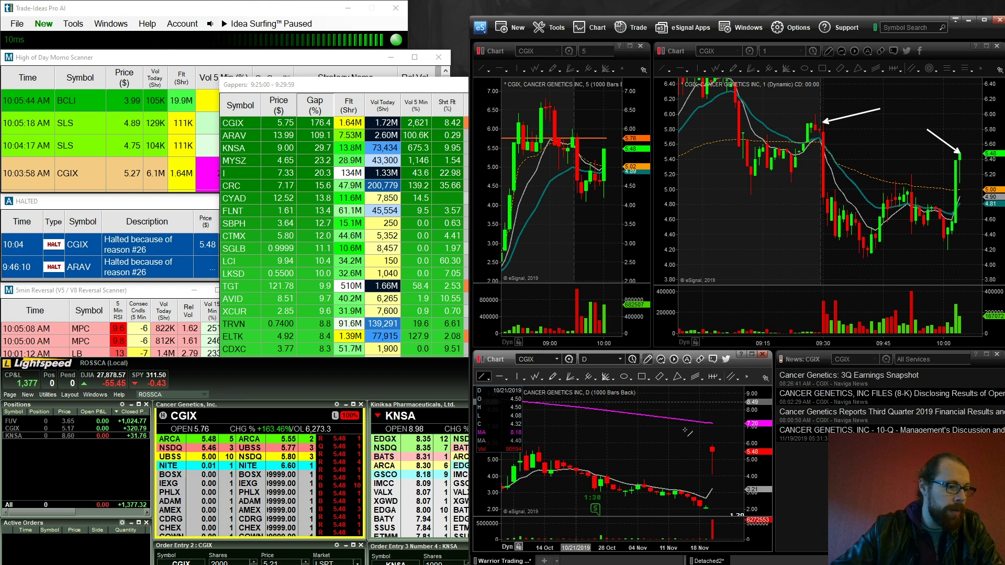
pyautogui.moveTo(669, 440); pyautogui.dragTo(712, 424)
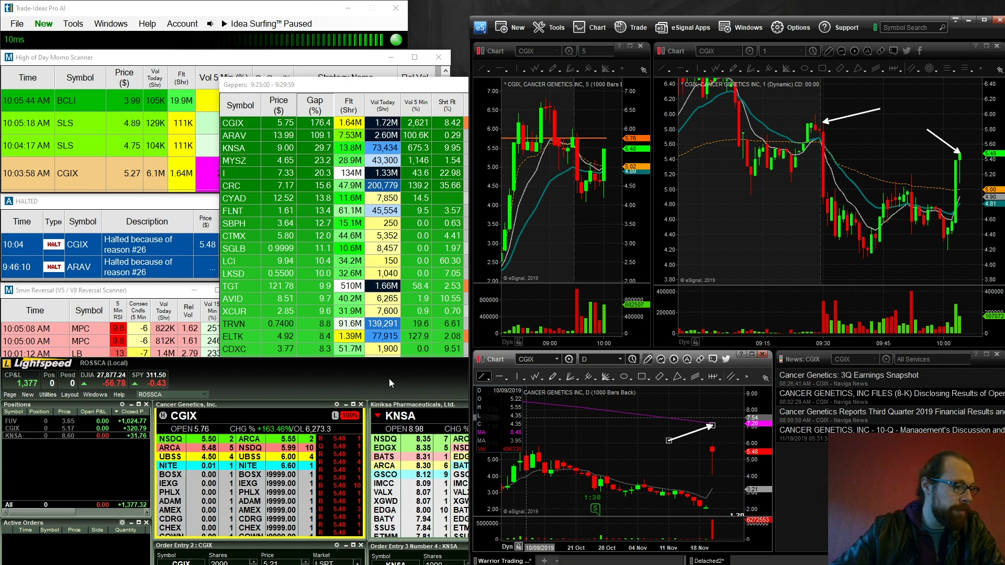
pyautogui.moveTo(347, 366); pyautogui.dragTo(1004, 126)
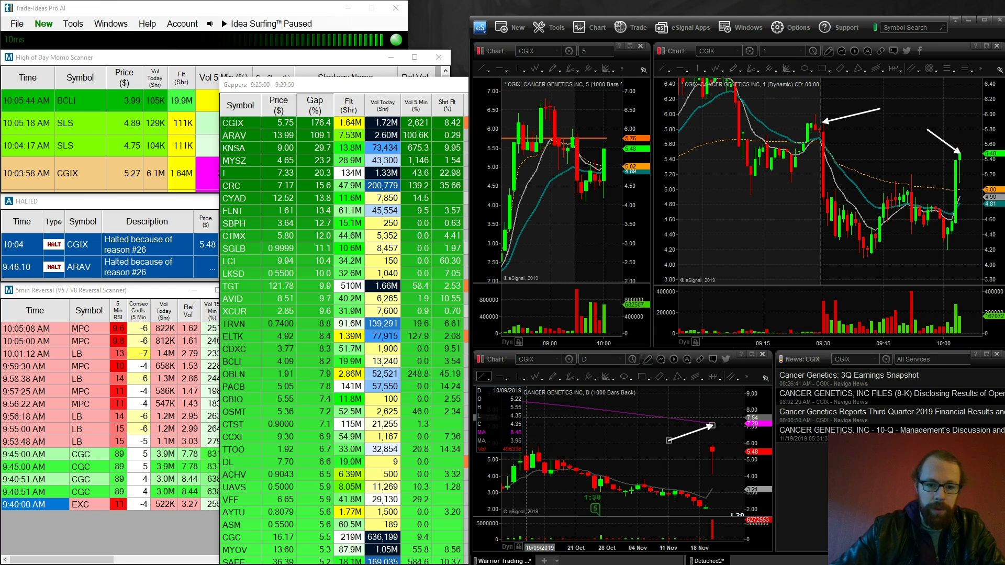
pyautogui.click(314, 82)
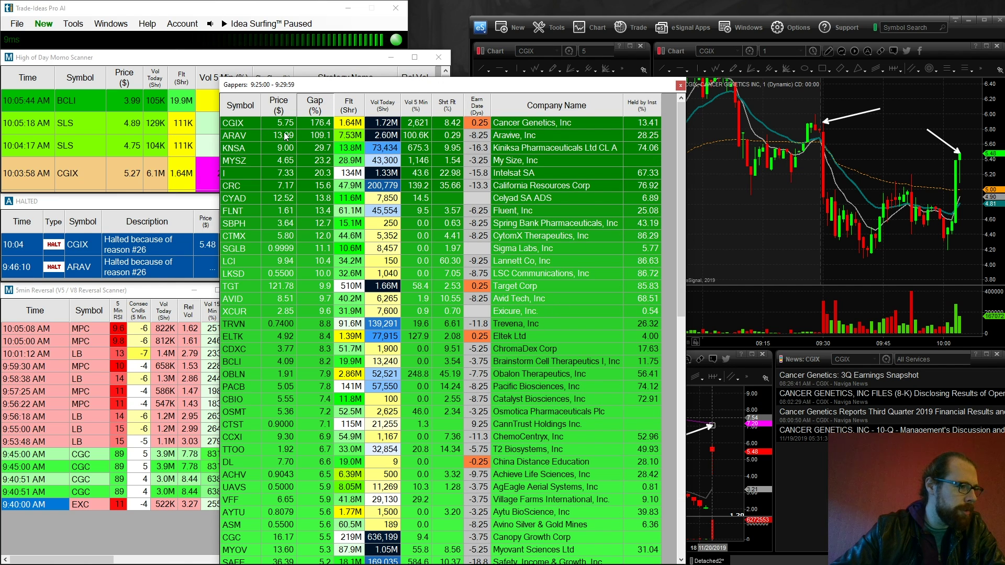
# - Select KNSA in the Gappers list and drag the Lightspeed window back over the charts
pyautogui.click(259, 150)
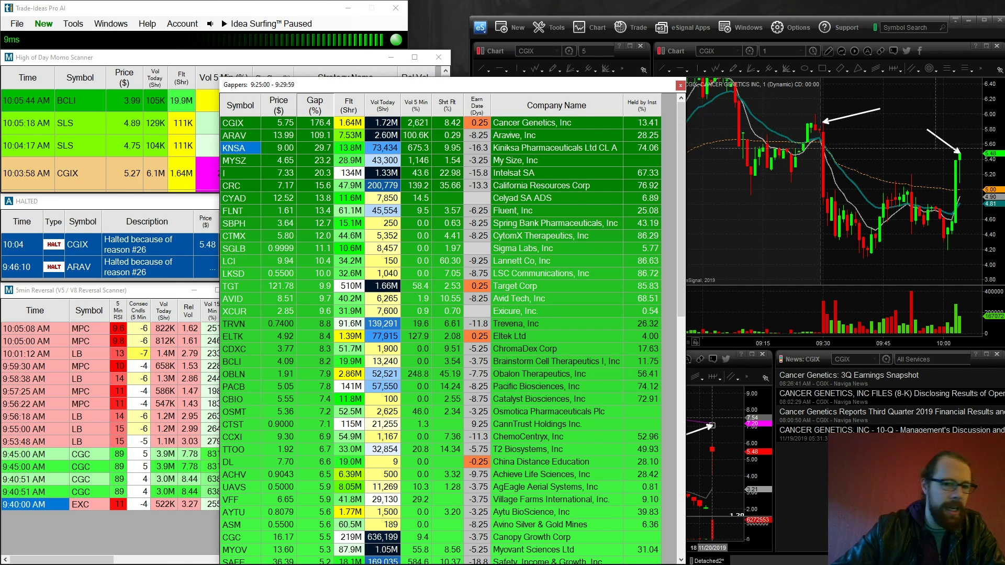
pyautogui.moveTo(1004, 152); pyautogui.dragTo(811, 339)
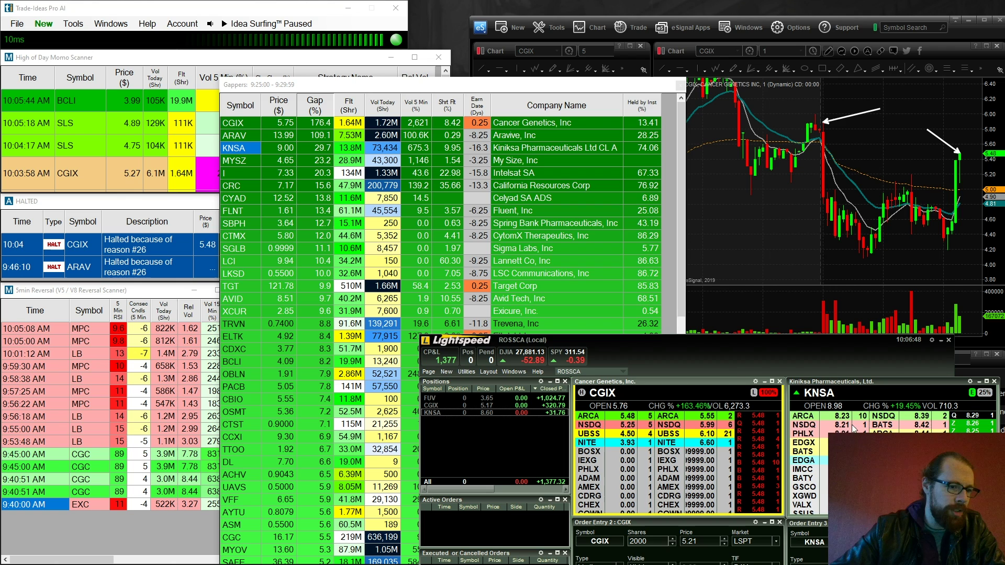
pyautogui.click(806, 214)
# - Load KNSA into the linked charts and arrow its breakout candle and the 9.40 high
pyautogui.write('KNSA')
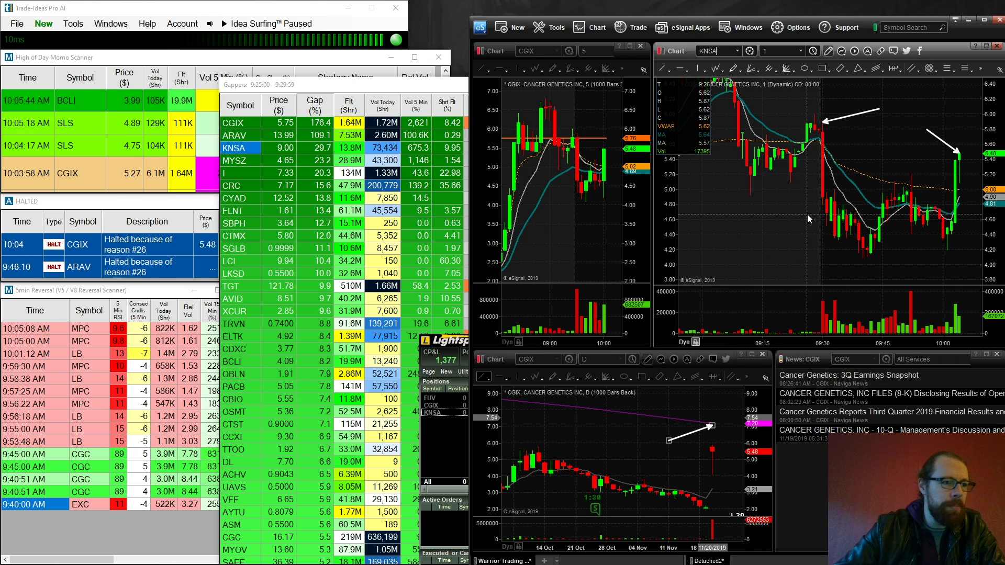
pyautogui.press('Return')
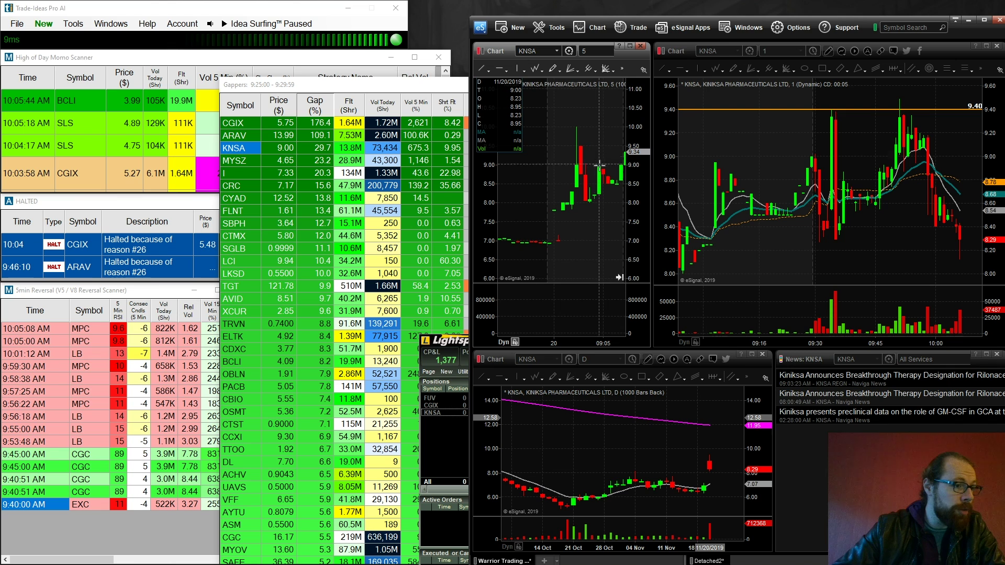
pyautogui.moveTo(827, 270); pyautogui.dragTo(968, 270)
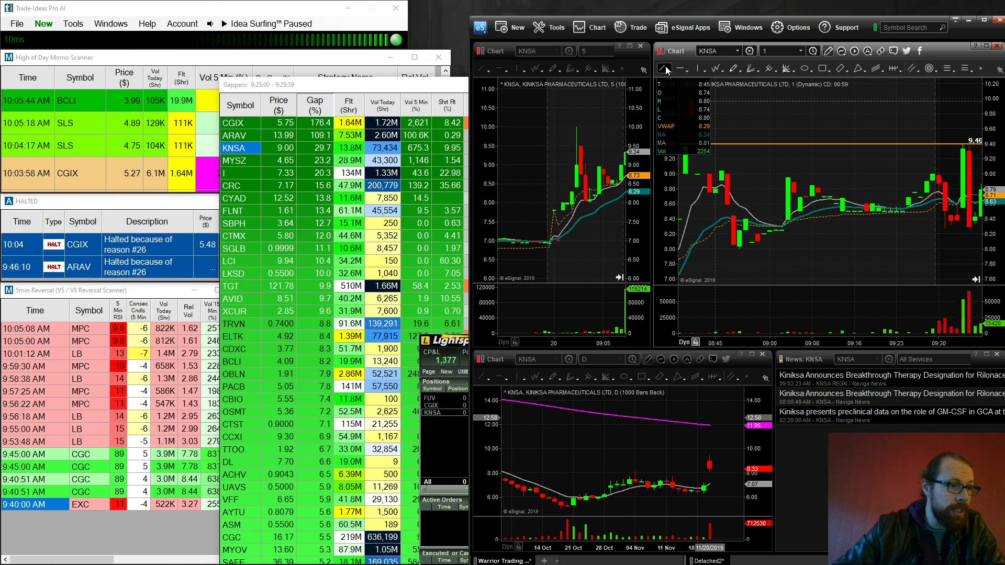
pyautogui.click(666, 69)
pyautogui.moveTo(914, 174); pyautogui.dragTo(962, 170)
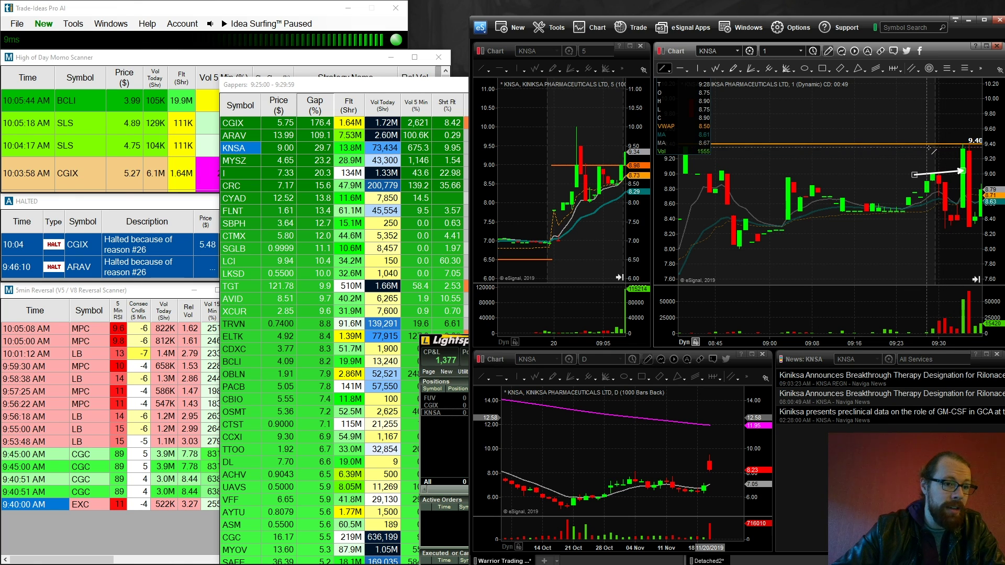
pyautogui.moveTo(927, 148); pyautogui.dragTo(961, 144)
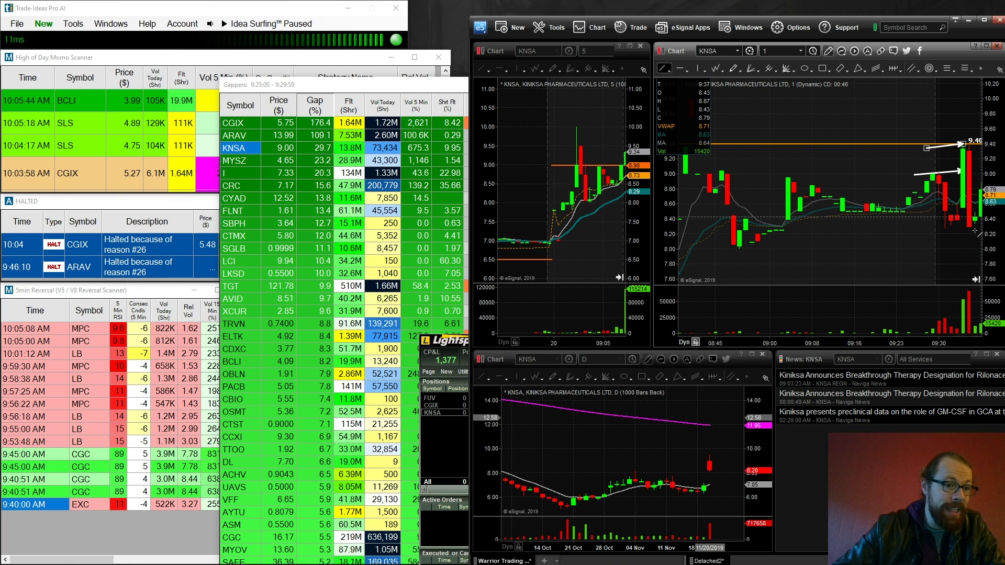
pyautogui.moveTo(969, 230); pyautogui.dragTo(969, 229)
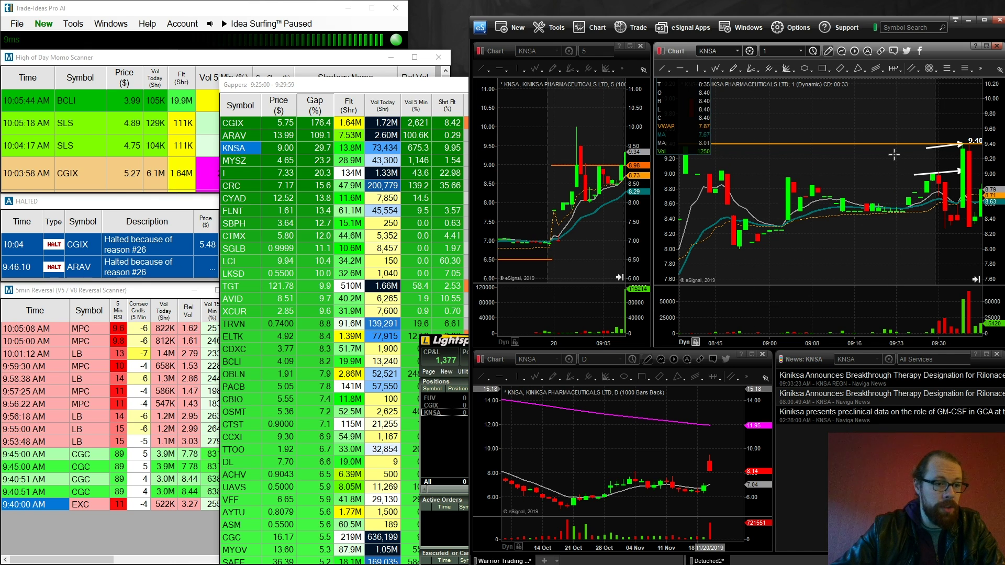
# - Bring the latest KNSA 1-minute bars into view and widen the 5-minute chart
pyautogui.moveTo(893, 154); pyautogui.dragTo(794, 178)
pyautogui.moveTo(990, 183); pyautogui.dragTo(890, 236)
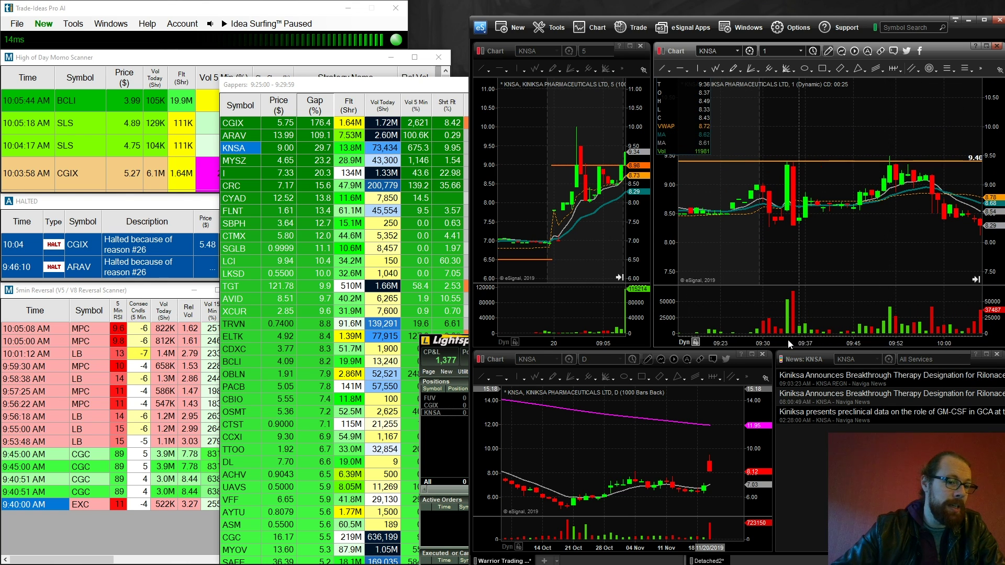
pyautogui.scroll(-3, 916, 235)
pyautogui.moveTo(916, 235); pyautogui.dragTo(889, 235)
pyautogui.moveTo(649, 224); pyautogui.dragTo(799, 230)
pyautogui.moveTo(695, 241); pyautogui.dragTo(666, 247)
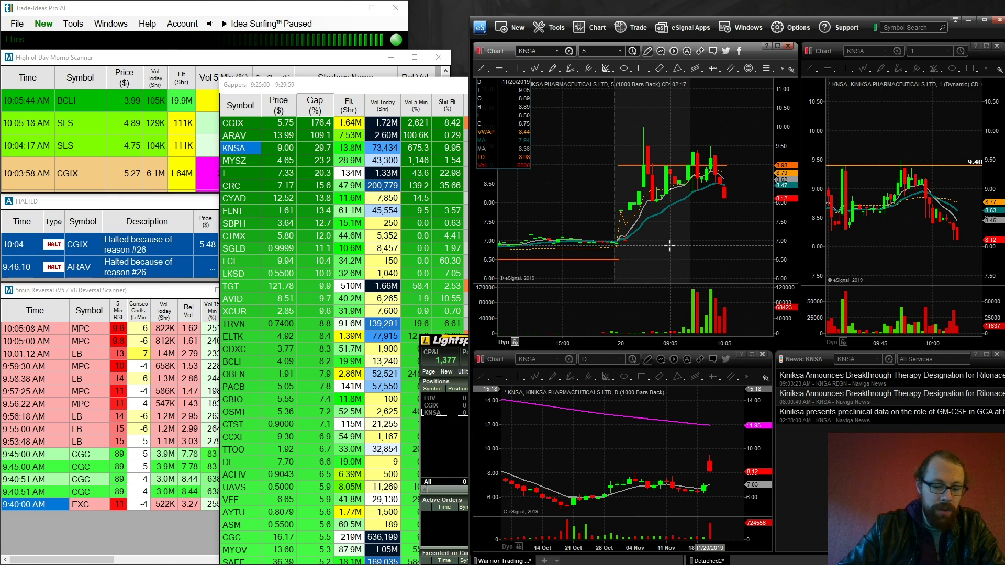
pyautogui.write('FUV')
pyautogui.press('Return')
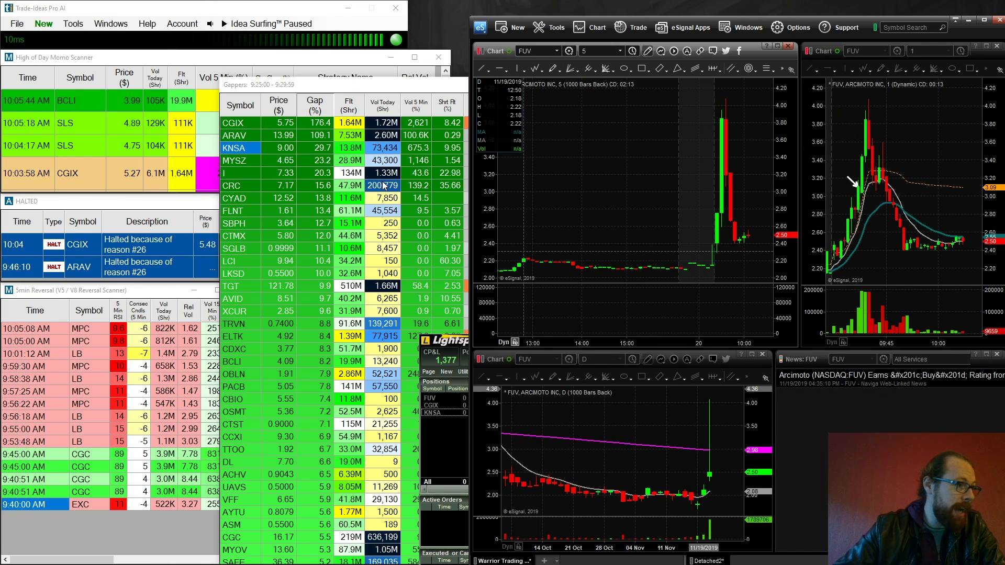
pyautogui.click(190, 68)
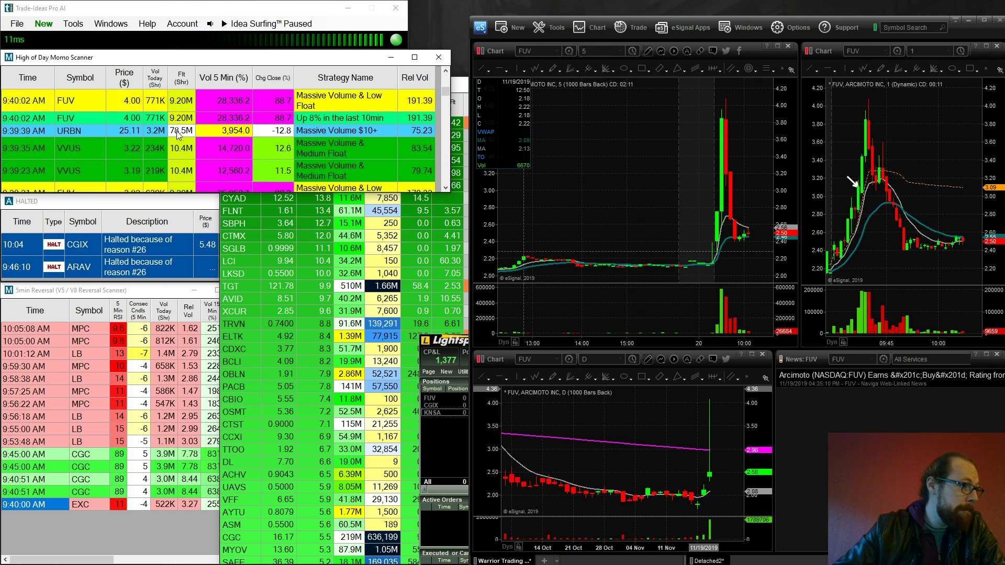
pyautogui.scroll(-5, 178, 135)
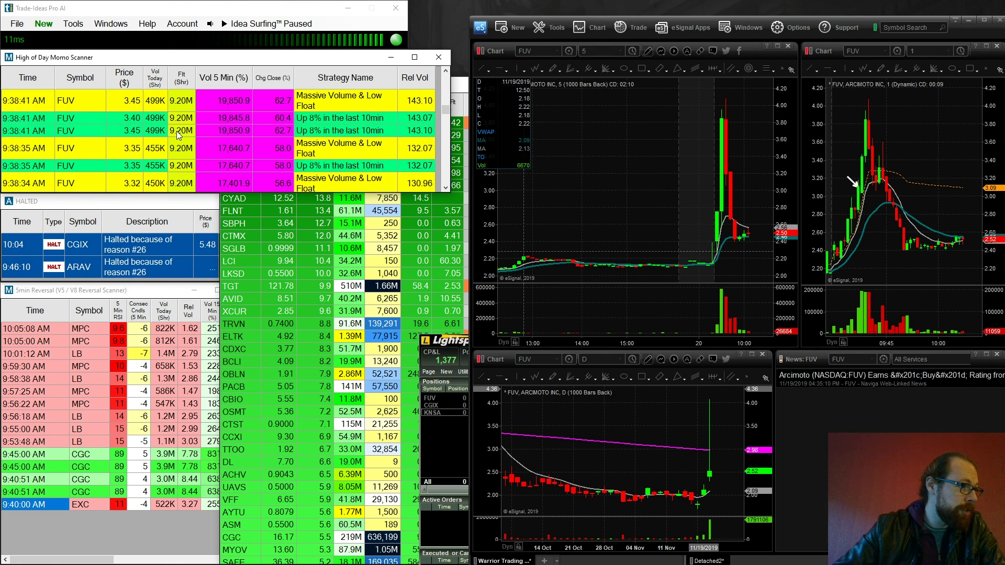
pyautogui.scroll(-5, 177, 133)
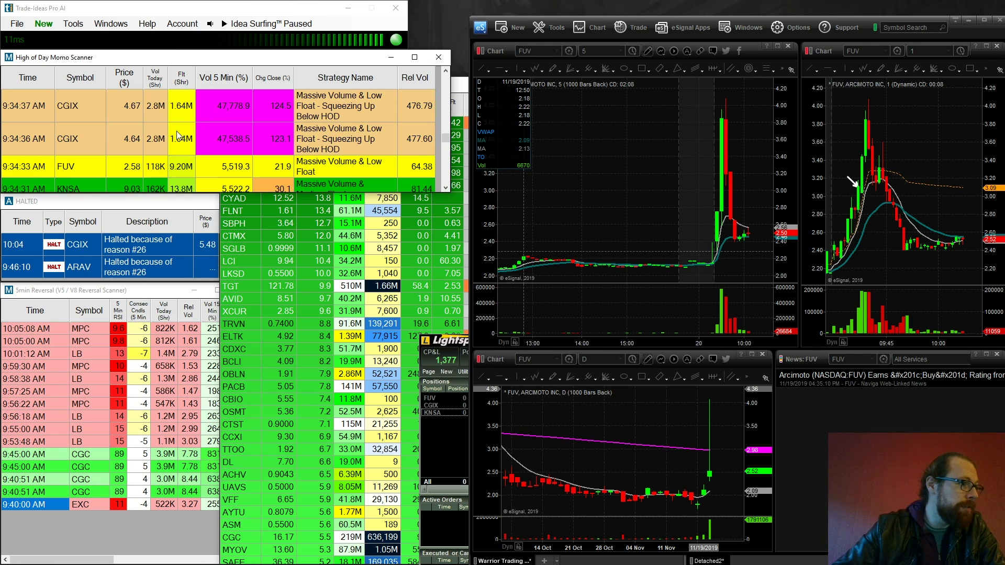
pyautogui.scroll(8, 312, 133)
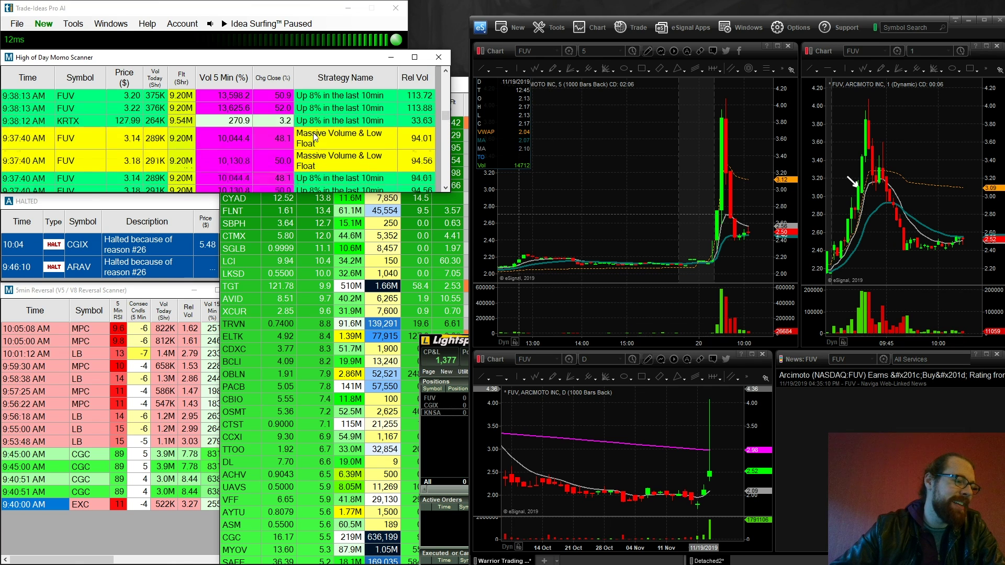
pyautogui.scroll(-8, 313, 132)
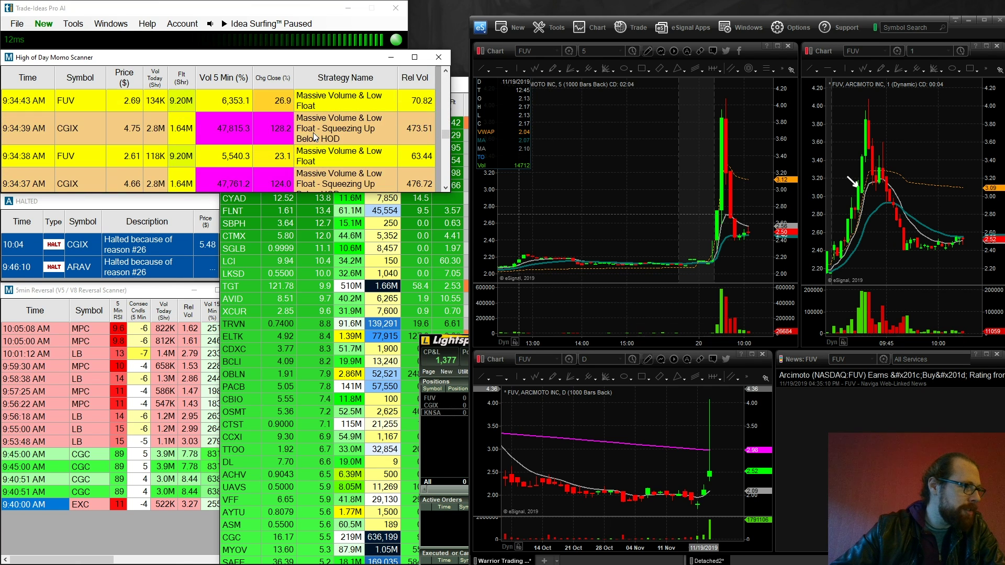
pyautogui.scroll(-8, 155, 155)
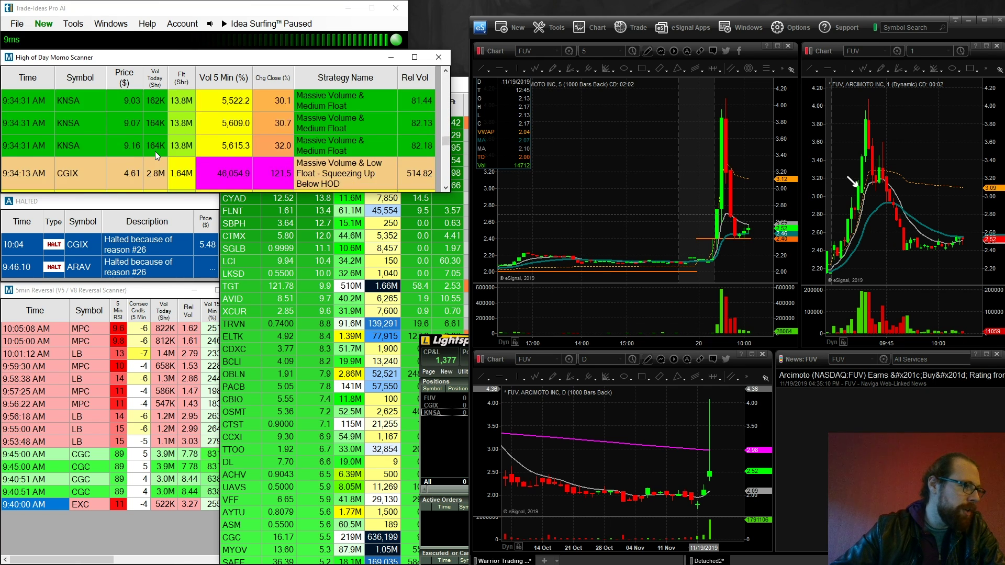
pyautogui.scroll(15, 155, 156)
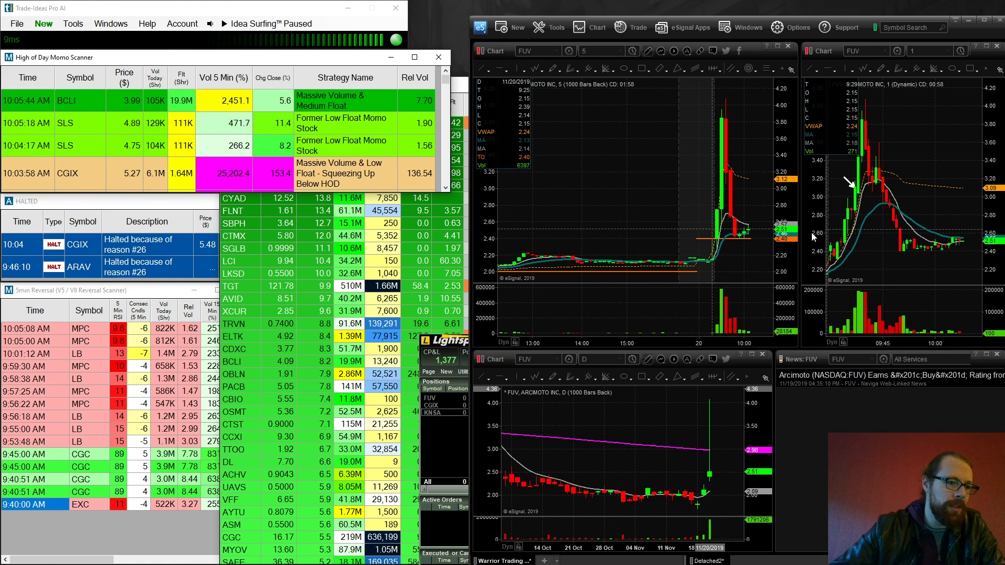
pyautogui.moveTo(797, 233); pyautogui.dragTo(704, 233)
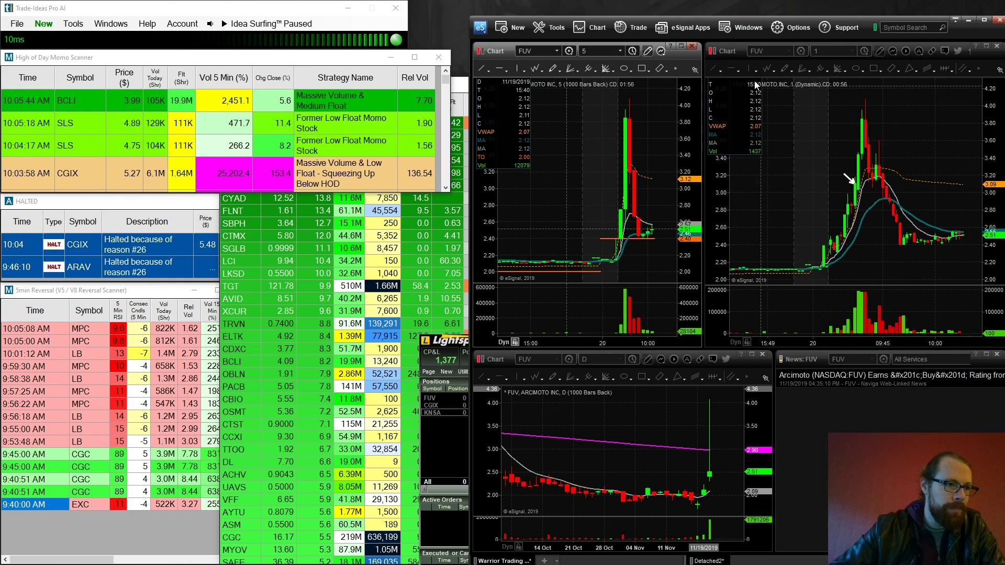
# - Draw a white entry arrow at FUV's breakout candle and switch the chart to 10S bars
pyautogui.moveTo(784, 220)
pyautogui.mouseDown()
pyautogui.moveTo(836, 233)
pyautogui.moveTo(847, 121)
pyautogui.moveTo(863, 91)
pyautogui.moveTo(891, 94)
pyautogui.moveTo(861, 118)
pyautogui.moveTo(834, 193)
pyautogui.mouseUp()
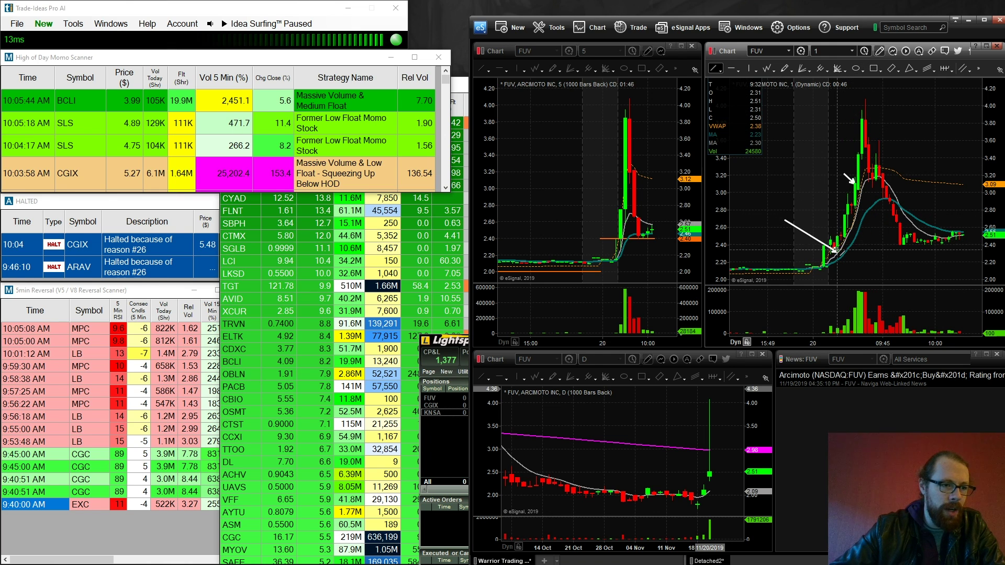
pyautogui.moveTo(834, 250); pyautogui.dragTo(844, 191)
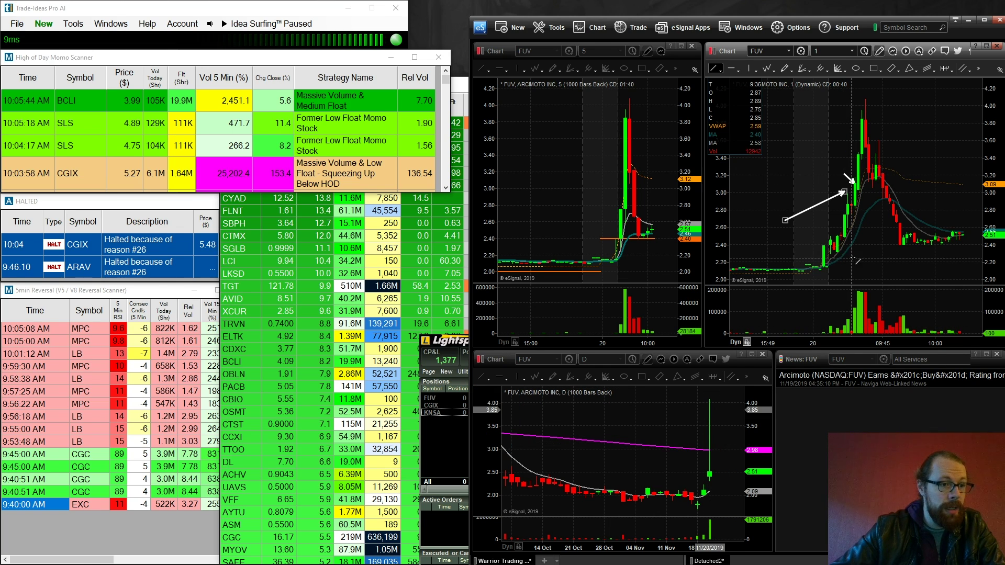
pyautogui.click(826, 51)
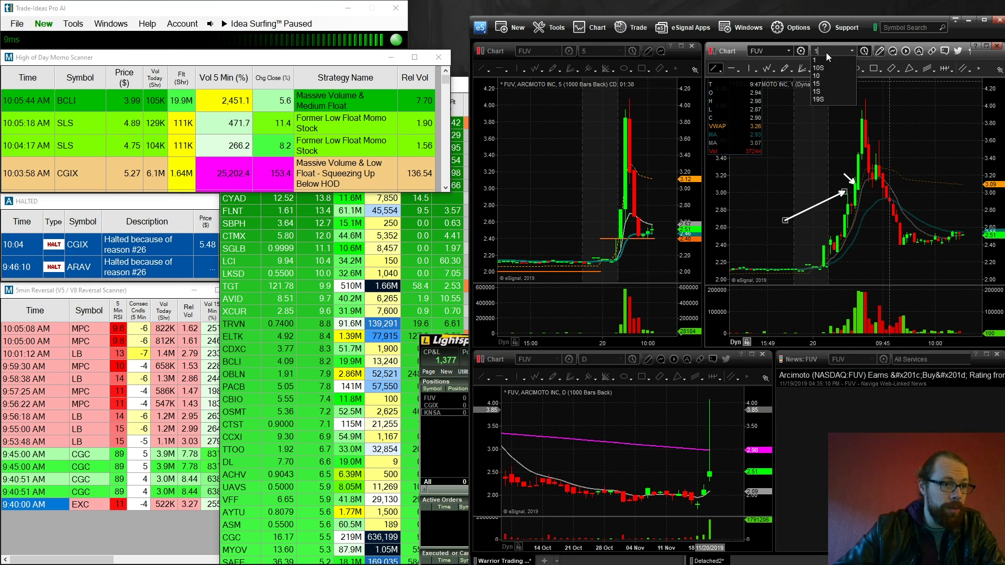
pyautogui.write('0S')
pyautogui.press('Return')
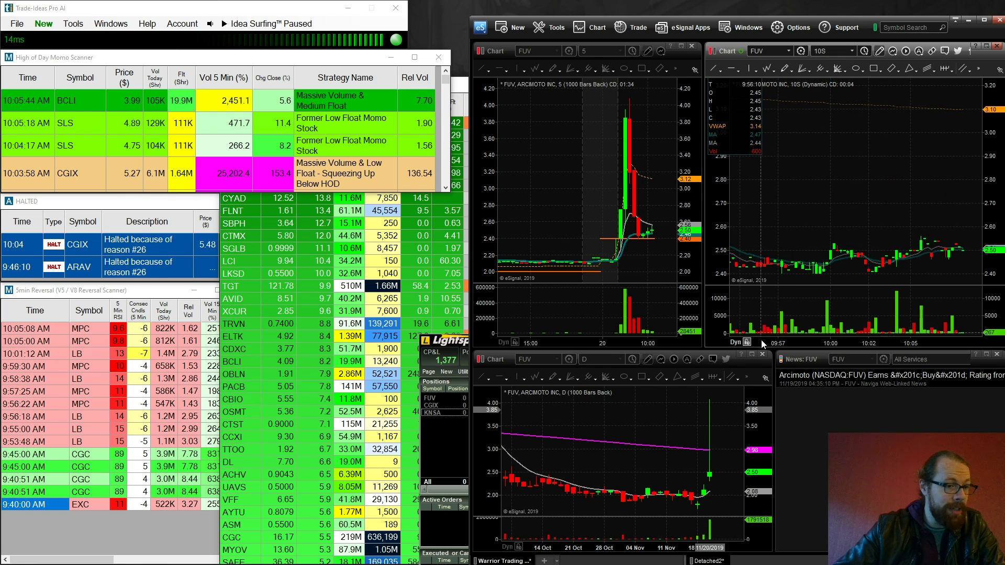
# - Zoom the 10-second chart onto the 9:33–9:38 move and bring Lightspeed forward
pyautogui.moveTo(760, 340); pyautogui.dragTo(965, 263)
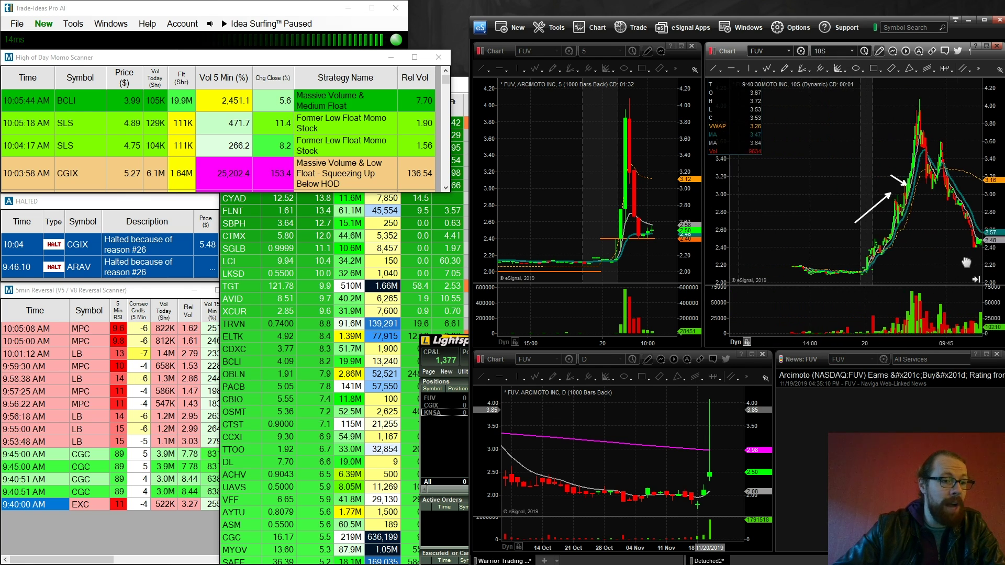
pyautogui.scroll(5, 965, 263)
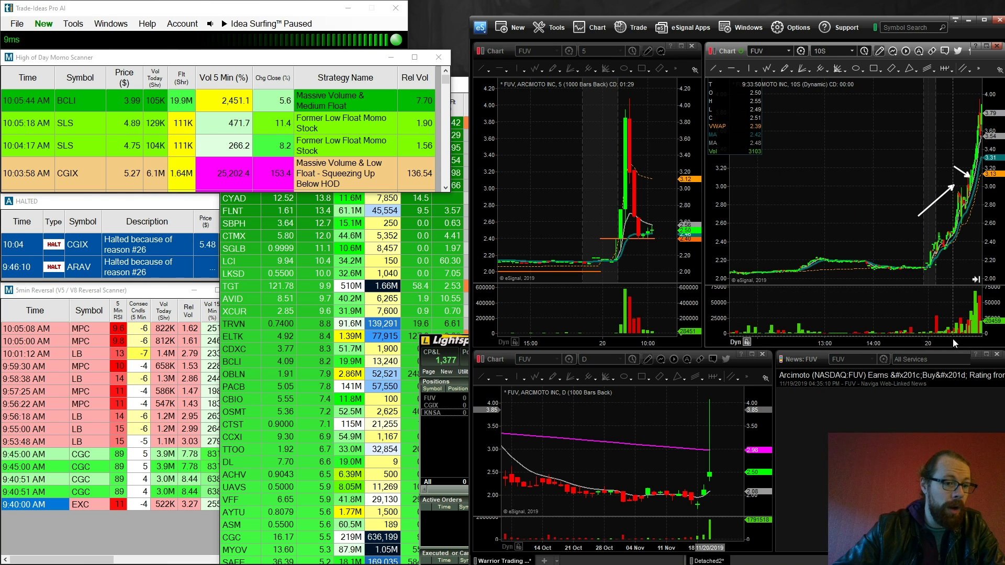
pyautogui.moveTo(952, 341); pyautogui.dragTo(809, 324)
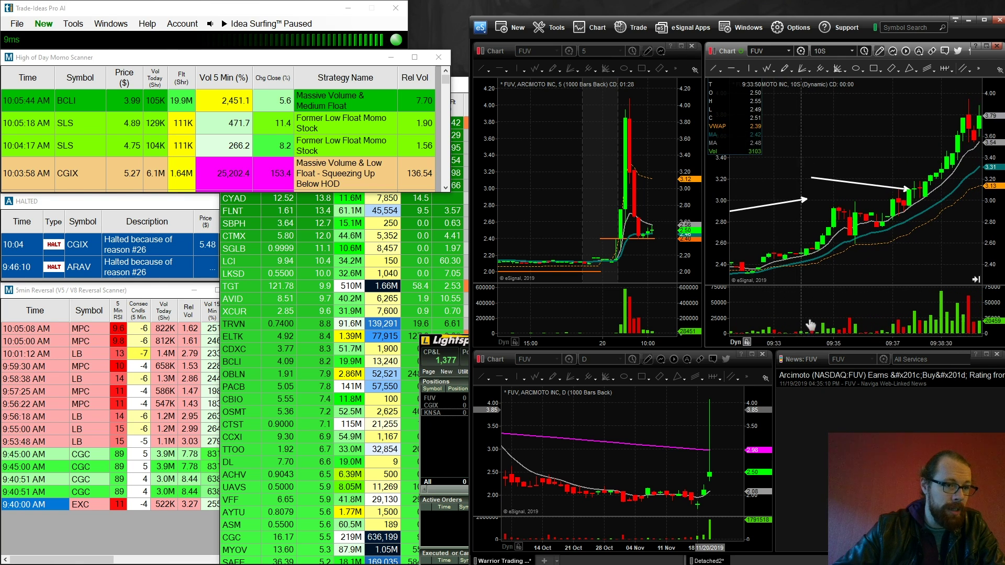
pyautogui.click(907, 190)
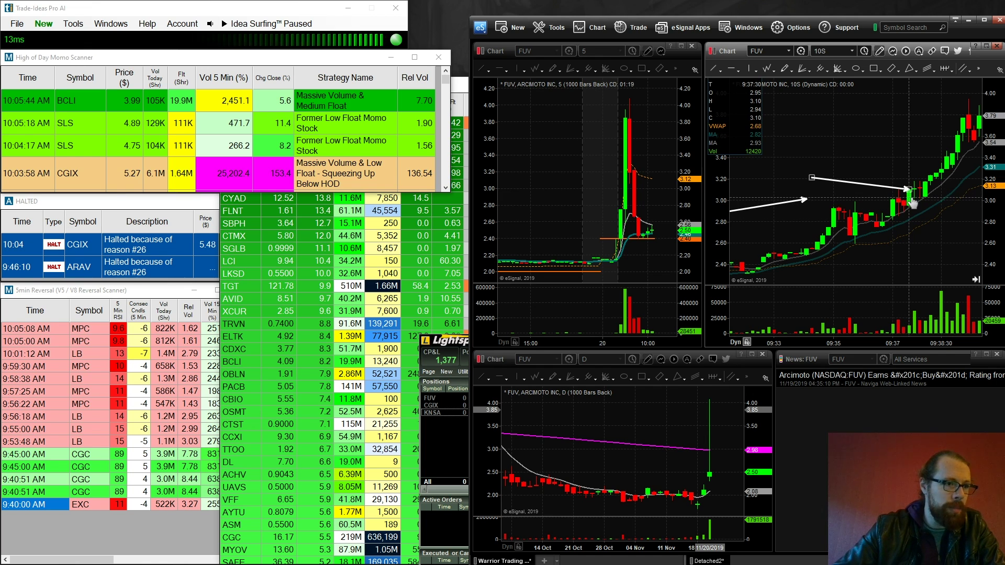
pyautogui.click(465, 349)
pyautogui.moveTo(547, 340); pyautogui.dragTo(223, 198)
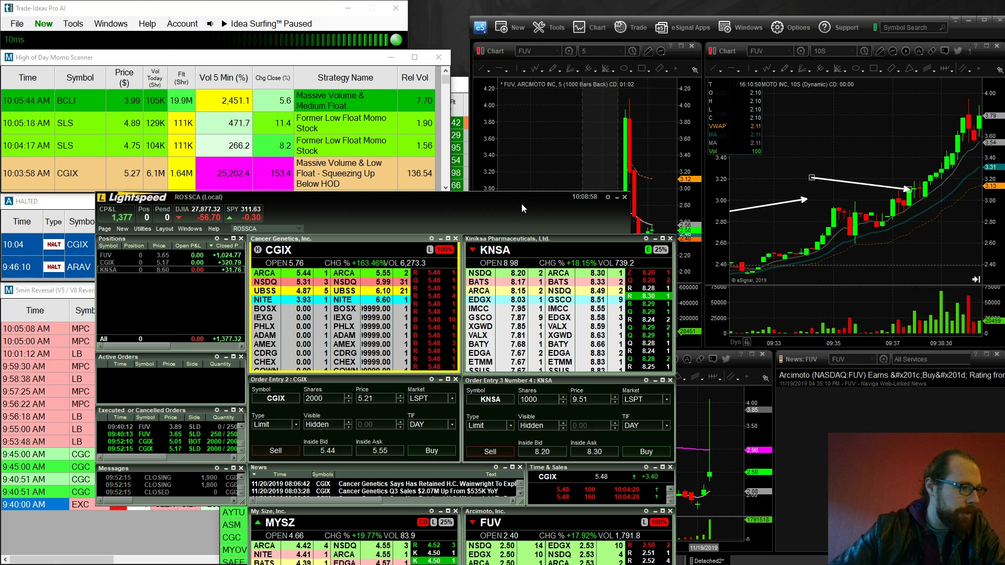
# - Move Lightspeed left, re-aim the FUV entry arrow at the later high, and load CGIX
pyautogui.moveTo(521, 203); pyautogui.dragTo(426, 229)
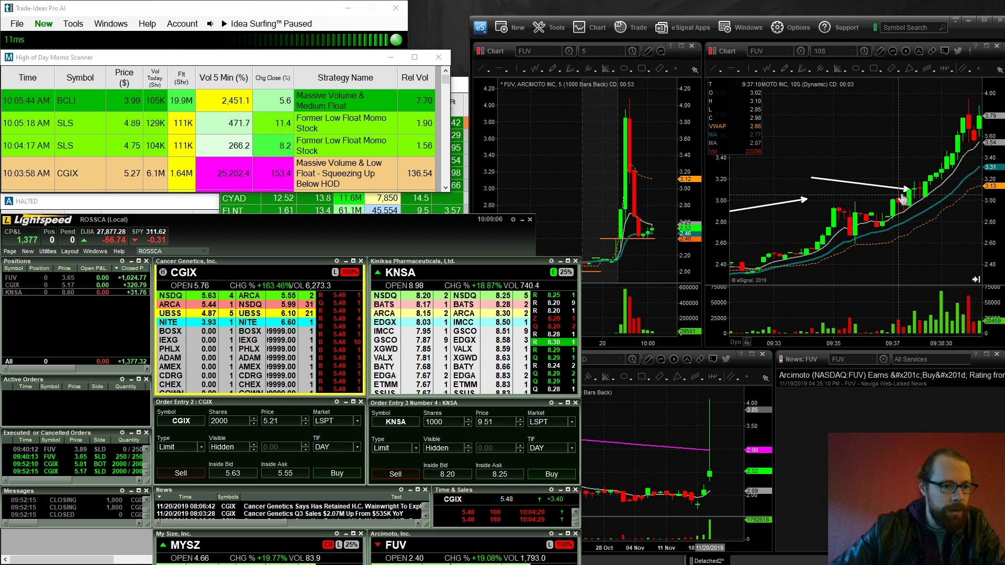
pyautogui.moveTo(908, 188); pyautogui.dragTo(925, 180)
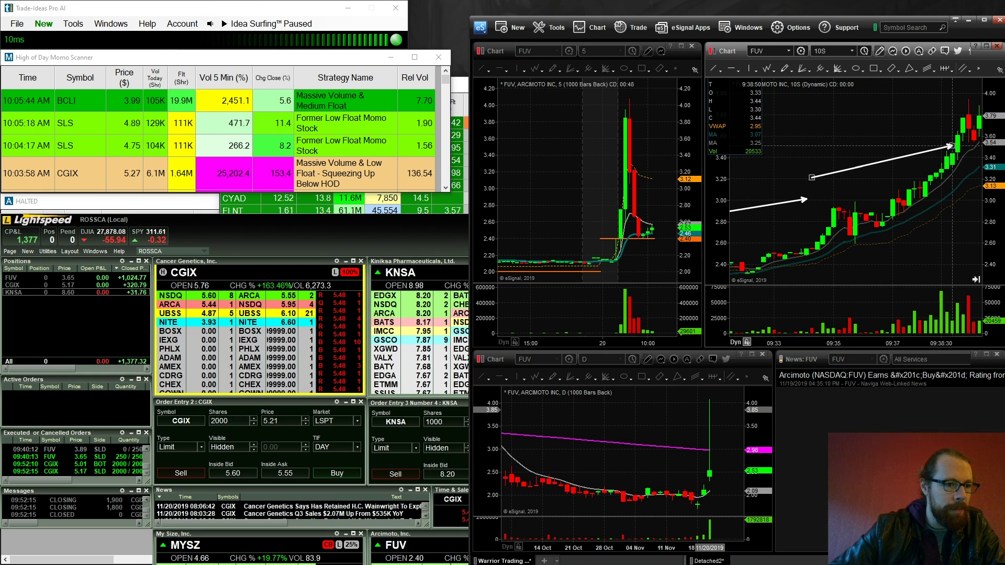
pyautogui.moveTo(951, 146); pyautogui.dragTo(955, 134)
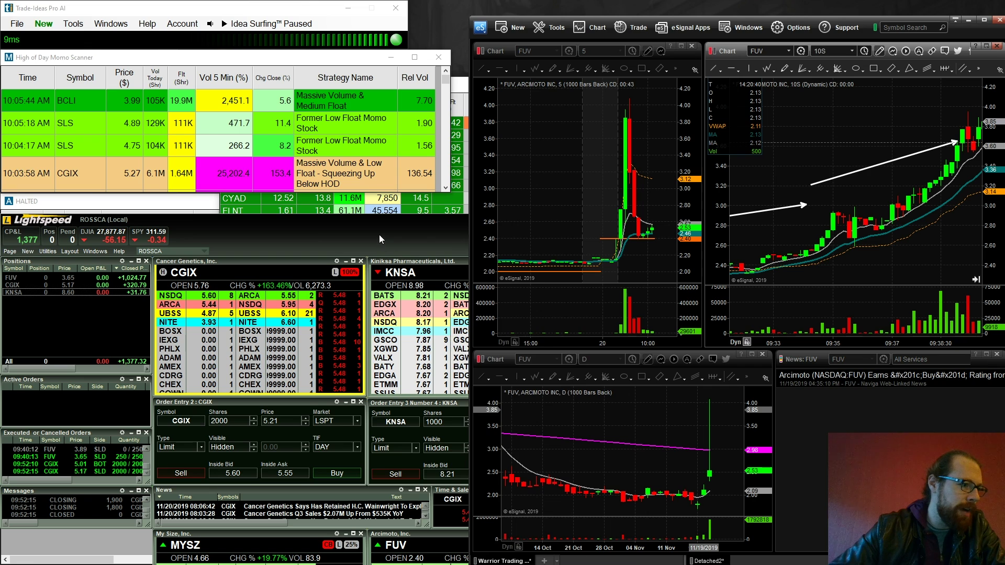
pyautogui.click(838, 130)
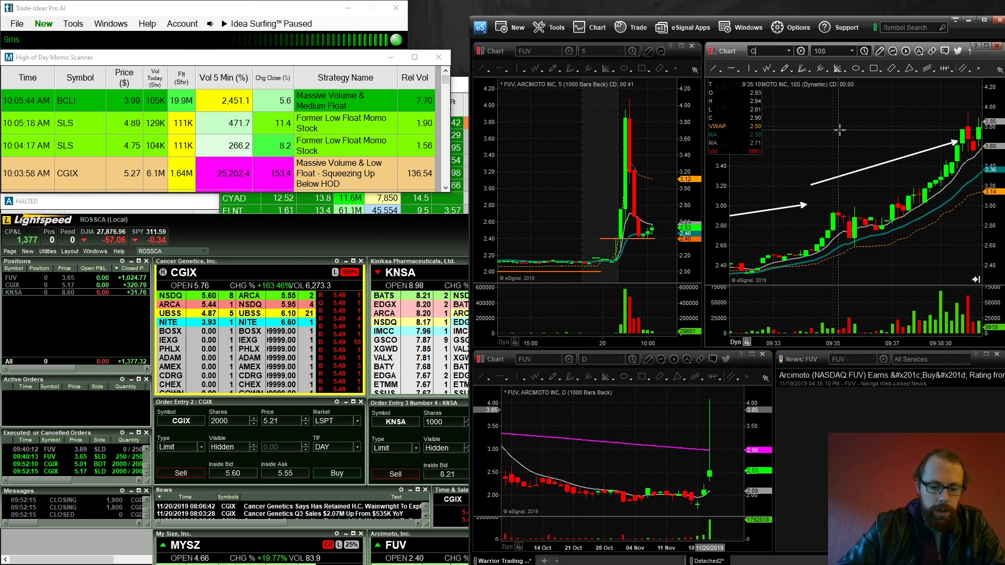
pyautogui.press('Return')
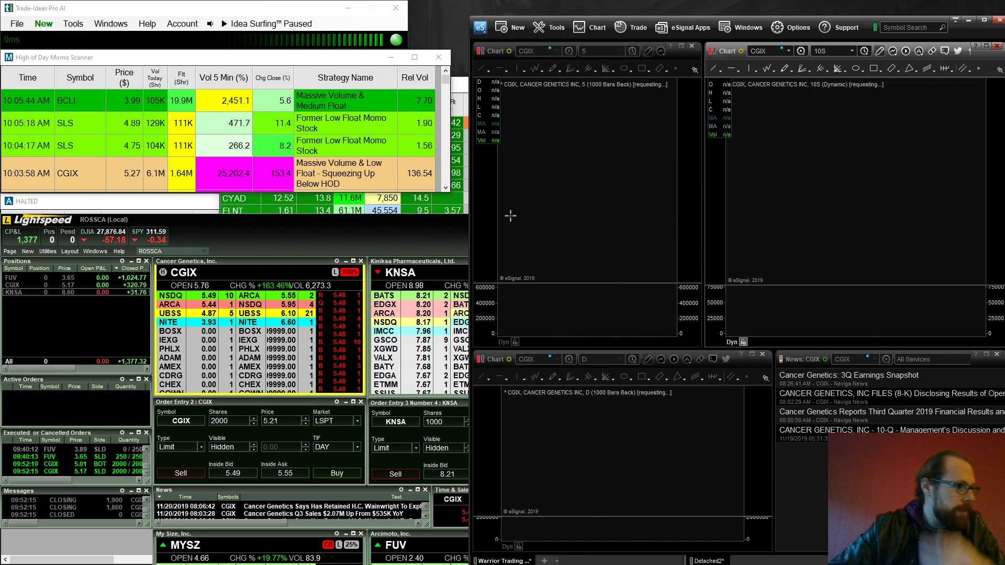
# - Move Lightspeed to the right and prepare a 500-share CGIX limit order priced at 6.40
pyautogui.click(296, 243)
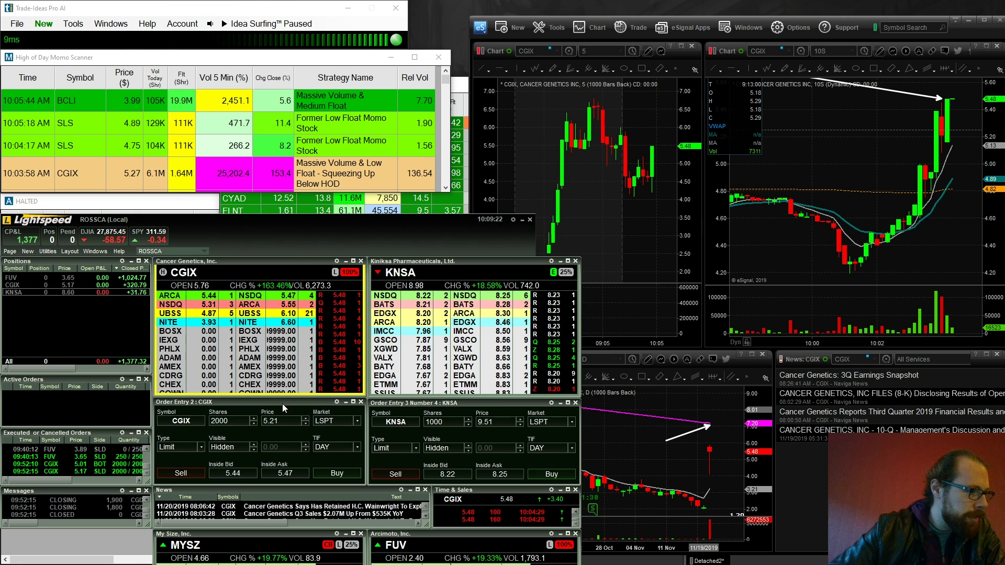
pyautogui.moveTo(307, 224); pyautogui.dragTo(725, 216)
pyautogui.doubleClick(643, 414)
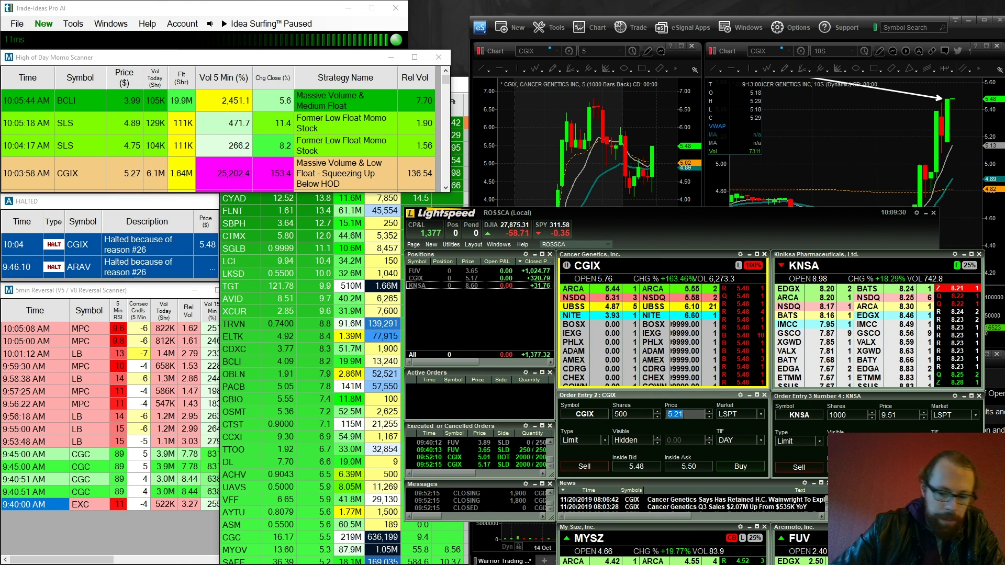
pyautogui.write('5.51')
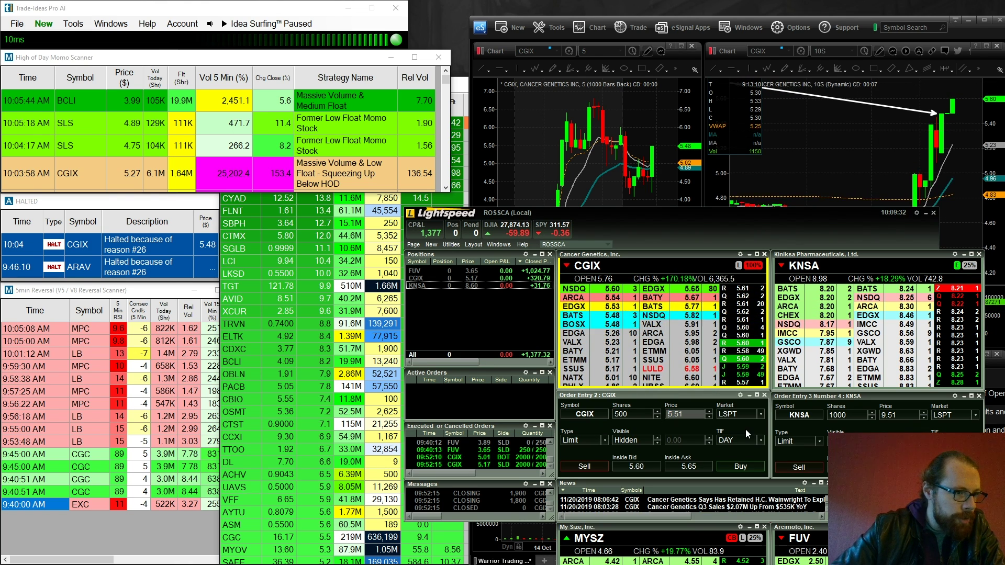
pyautogui.press('BackSpace')
pyautogui.press('BackSpace')
pyautogui.write('91')
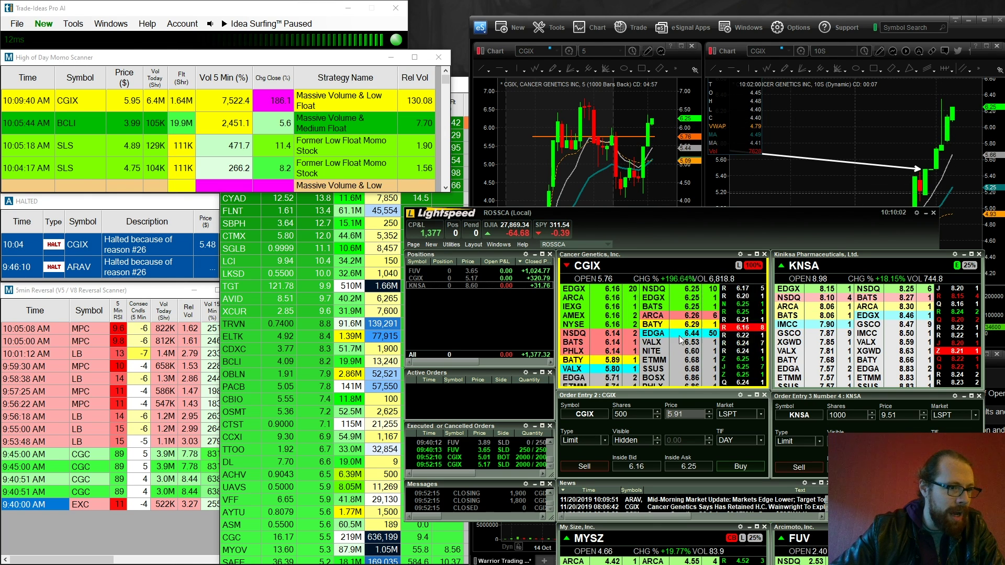
pyautogui.scroll(10, 692, 413)
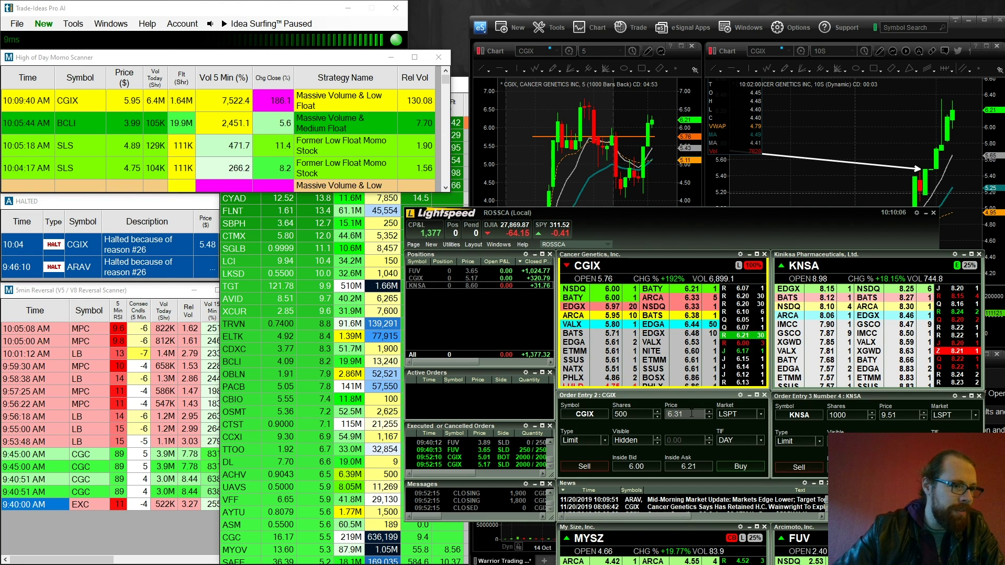
pyautogui.scroll(-2, 692, 413)
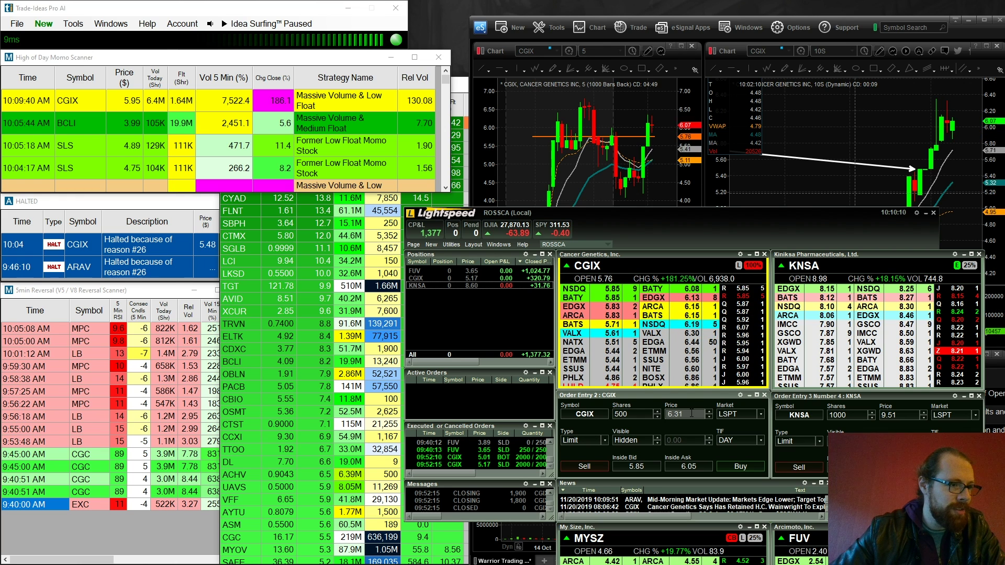
pyautogui.scroll(9, 692, 413)
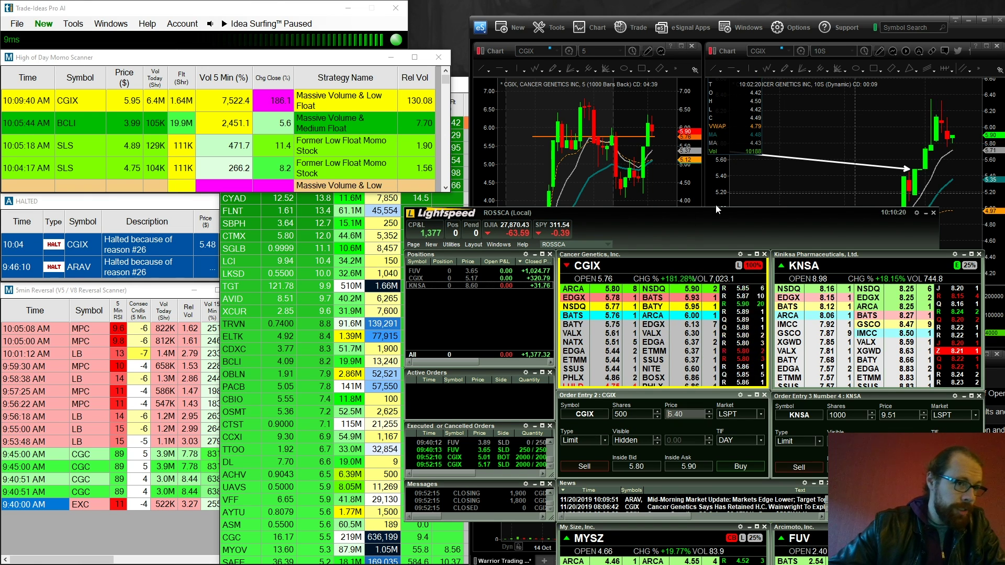
# - Switch the right eSignal CGIX chart to 1-minute bars, briefly checking Lightspeed before returning
pyautogui.click(824, 51)
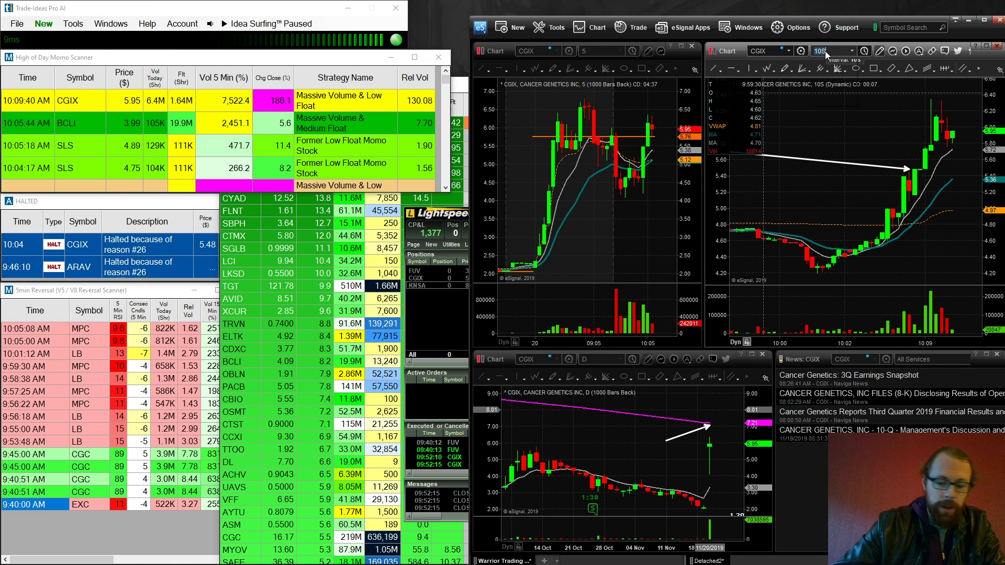
pyautogui.write('1')
pyautogui.press('Return')
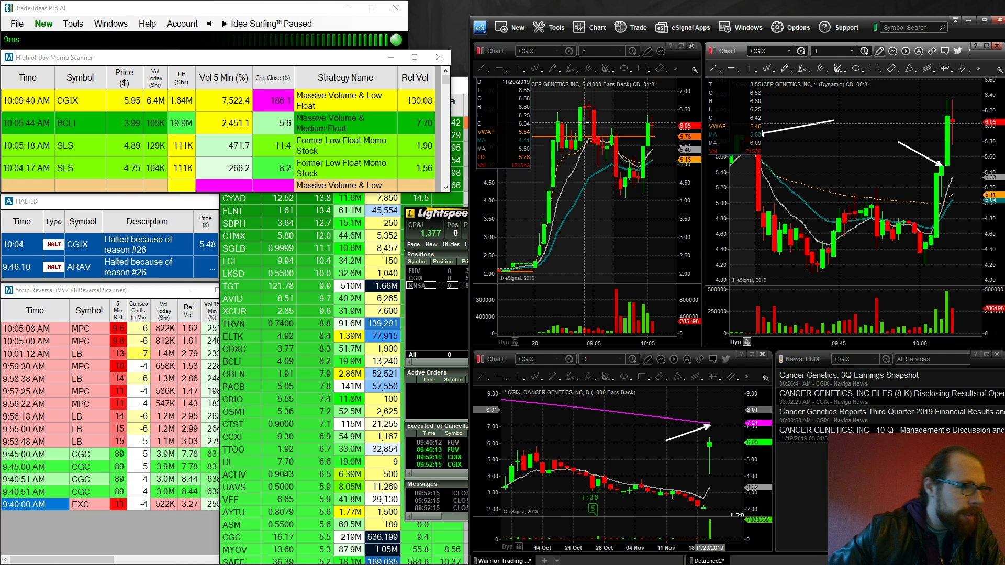
pyautogui.click(455, 319)
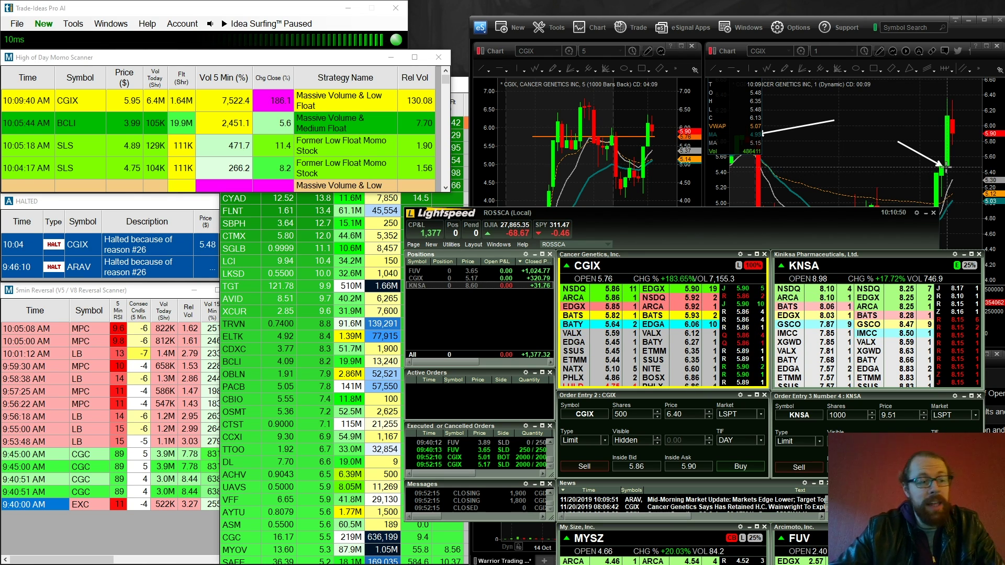
pyautogui.click(915, 172)
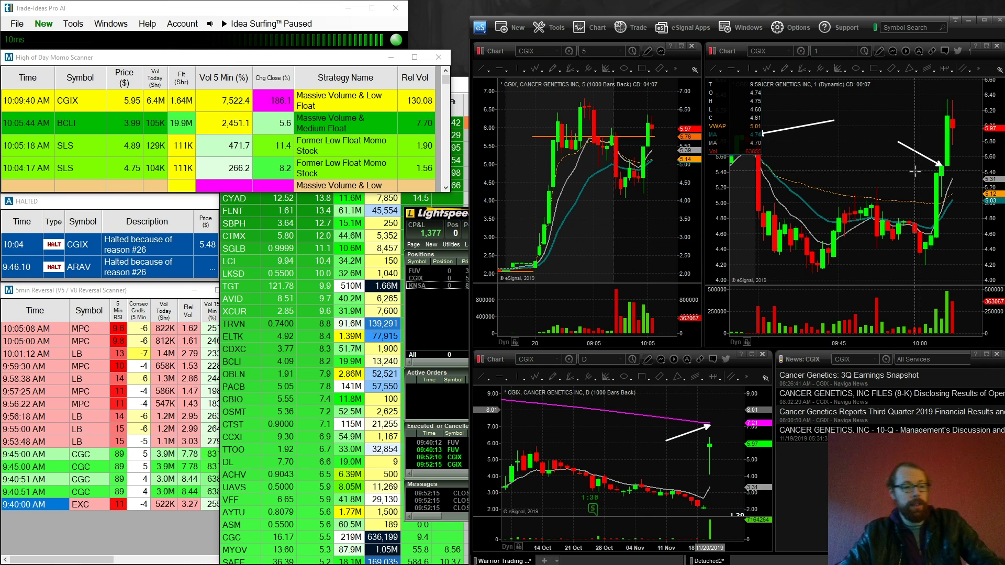
# - Load KNSA into the charts and zoom the 1-minute chart to 09:25–09:45
pyautogui.write('KNSA')
pyautogui.press('Return')
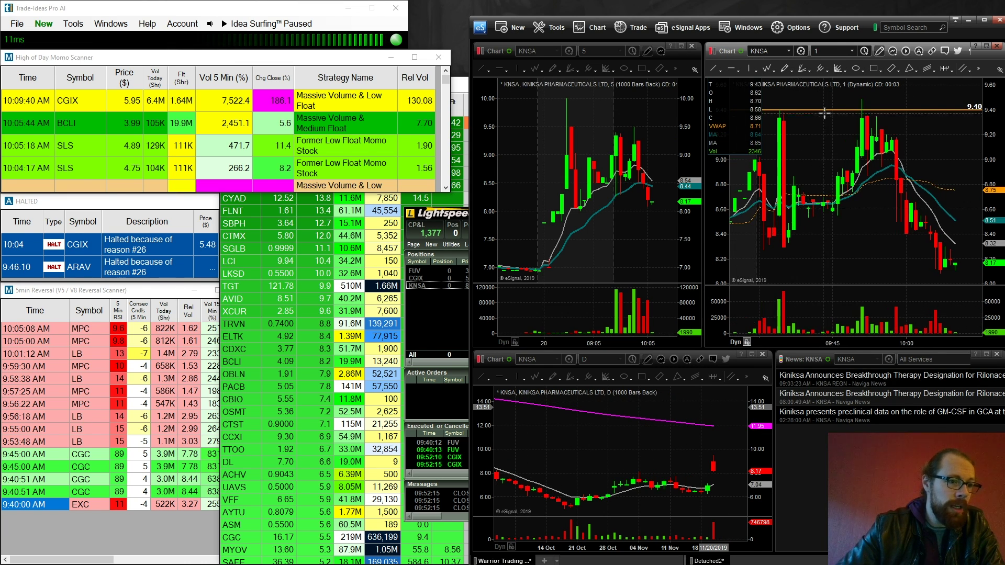
pyautogui.moveTo(798, 141); pyautogui.dragTo(946, 141)
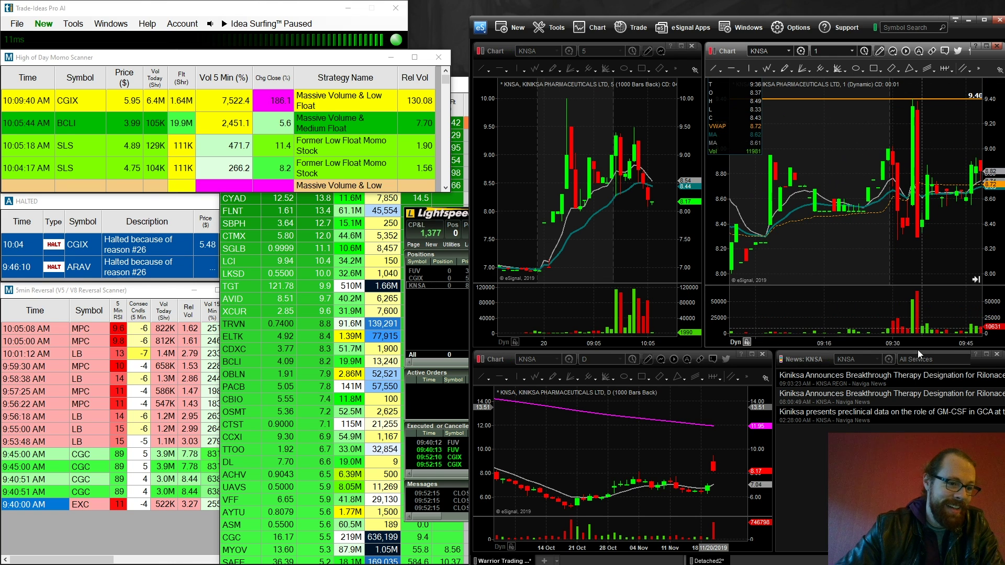
pyautogui.moveTo(921, 341); pyautogui.dragTo(879, 341)
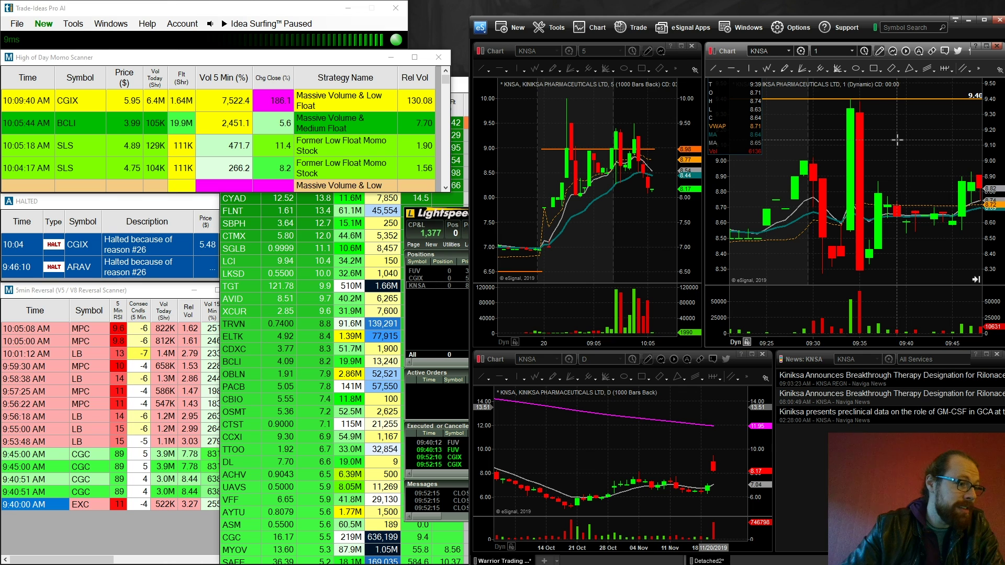
# - Switch the charts back to CGIX with the Lightspeed trading window in front
pyautogui.write('IX')
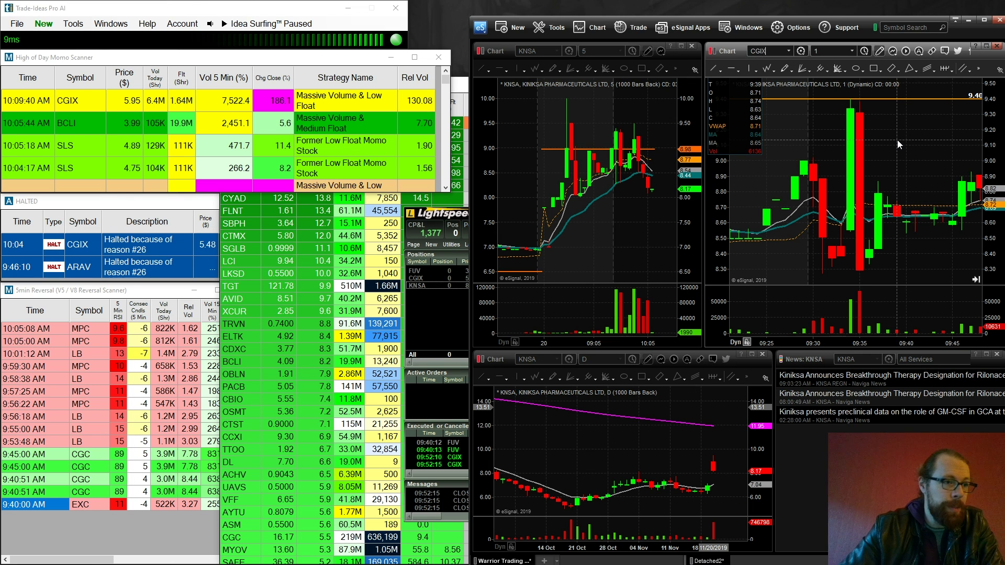
pyautogui.press('Return')
pyautogui.click(494, 315)
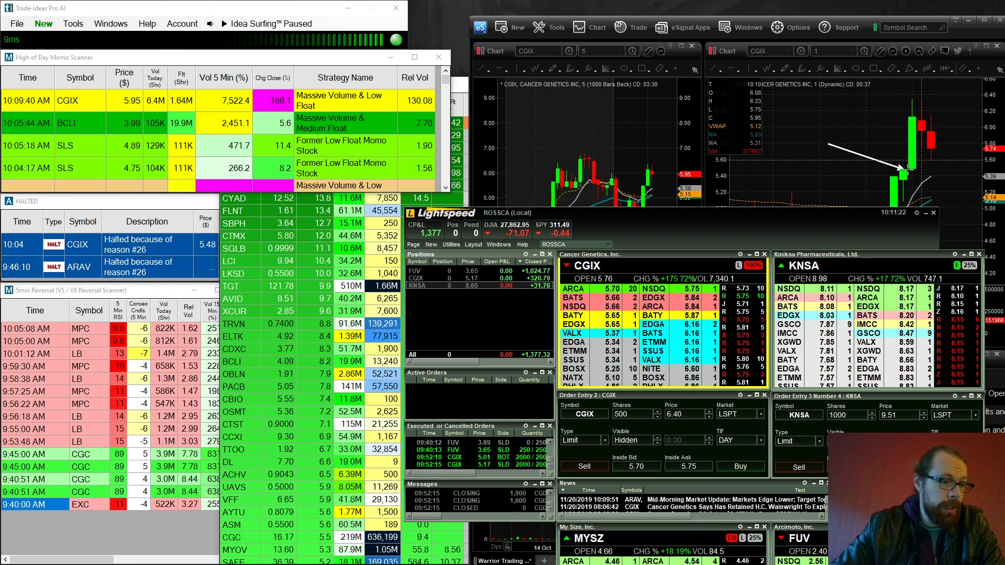
# - Move the Lightspeed window to the left so the eSignal charts are visible
pyautogui.moveTo(810, 210); pyautogui.dragTo(827, 255)
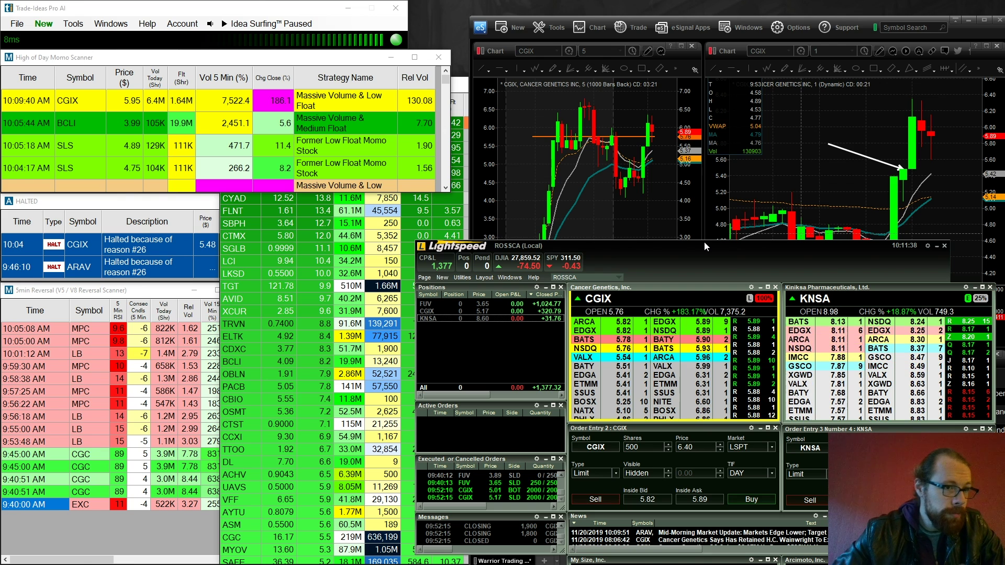
pyautogui.click(957, 111)
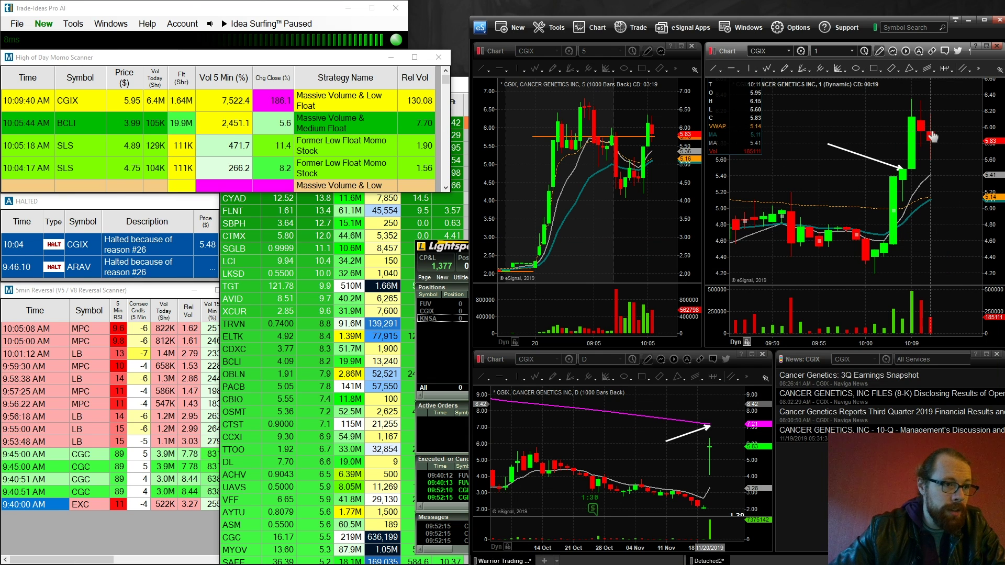
pyautogui.click(449, 252)
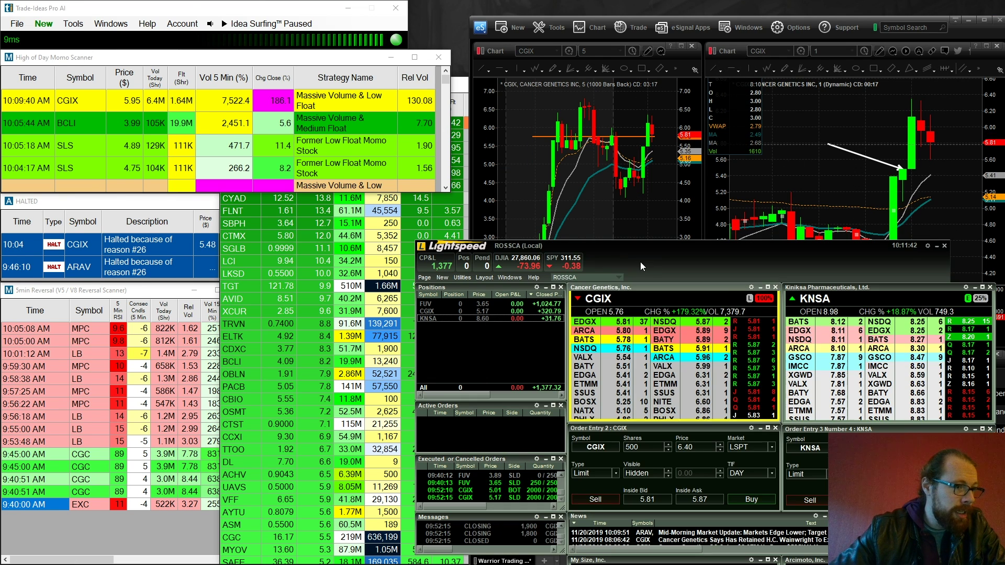
pyautogui.moveTo(657, 241); pyautogui.dragTo(322, 217)
pyautogui.click(900, 169)
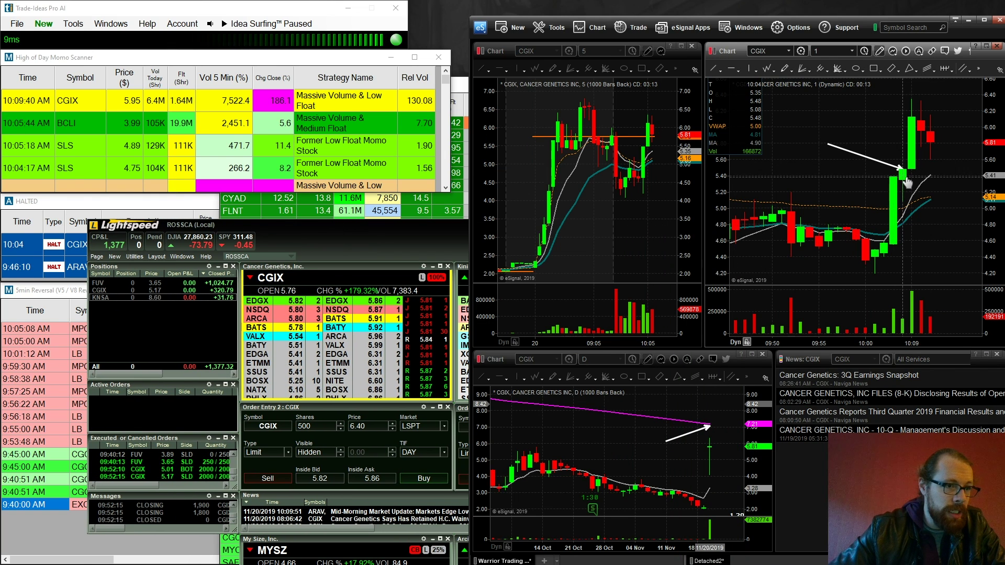
# - Reposition the white arrow on the 1-minute CGIX chart to point horizontally at the latest high
pyautogui.moveTo(900, 169); pyautogui.dragTo(926, 135)
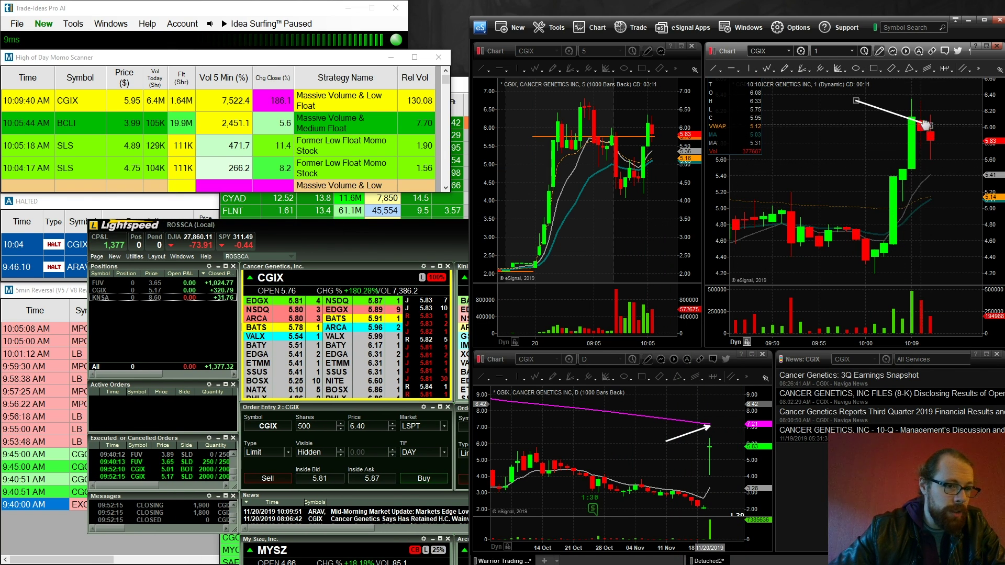
pyautogui.moveTo(855, 97); pyautogui.dragTo(846, 129)
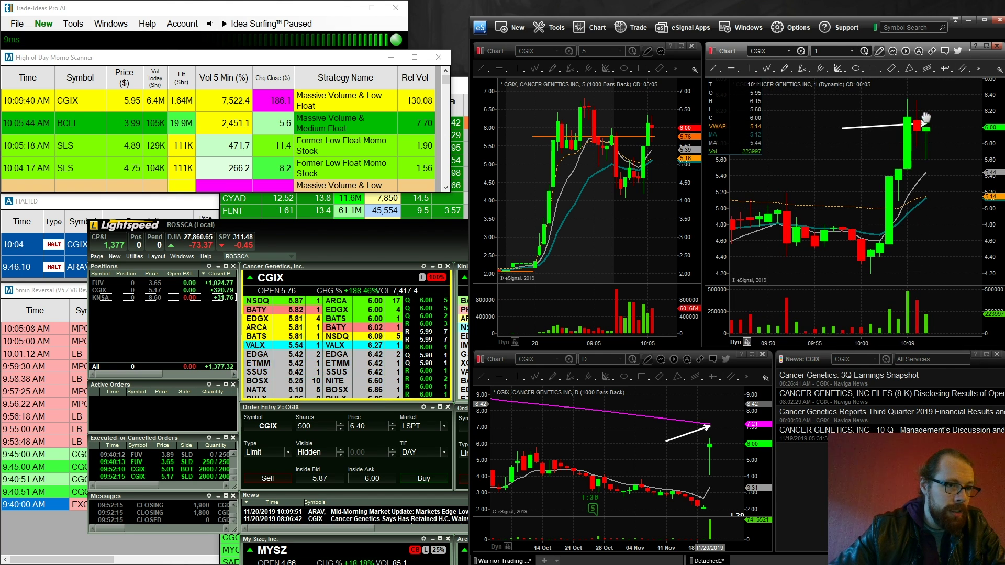
pyautogui.click(438, 237)
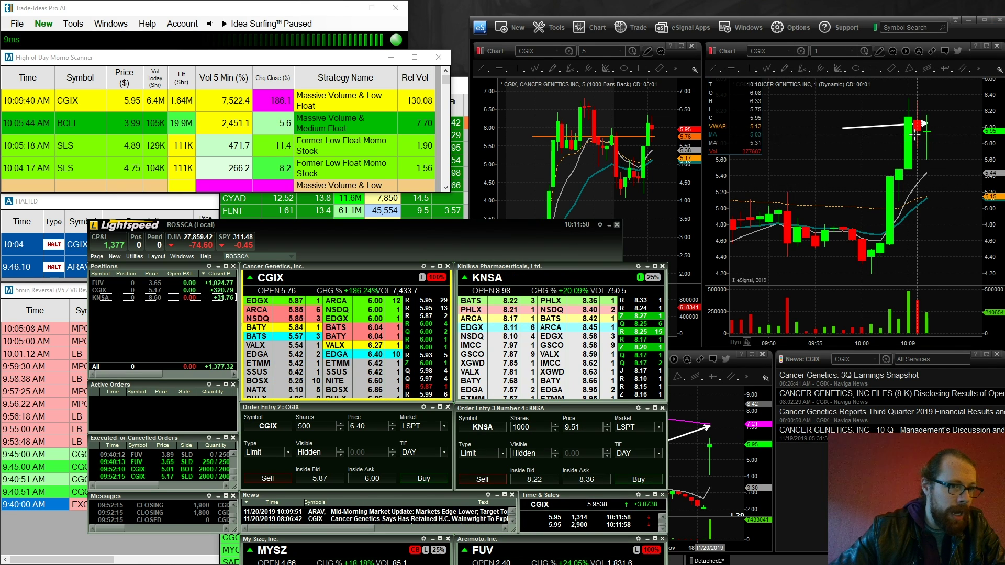
# - Buy 500 CGIX shares, raising the limit price from 6.20 to 6.40
pyautogui.doubleClick(368, 426)
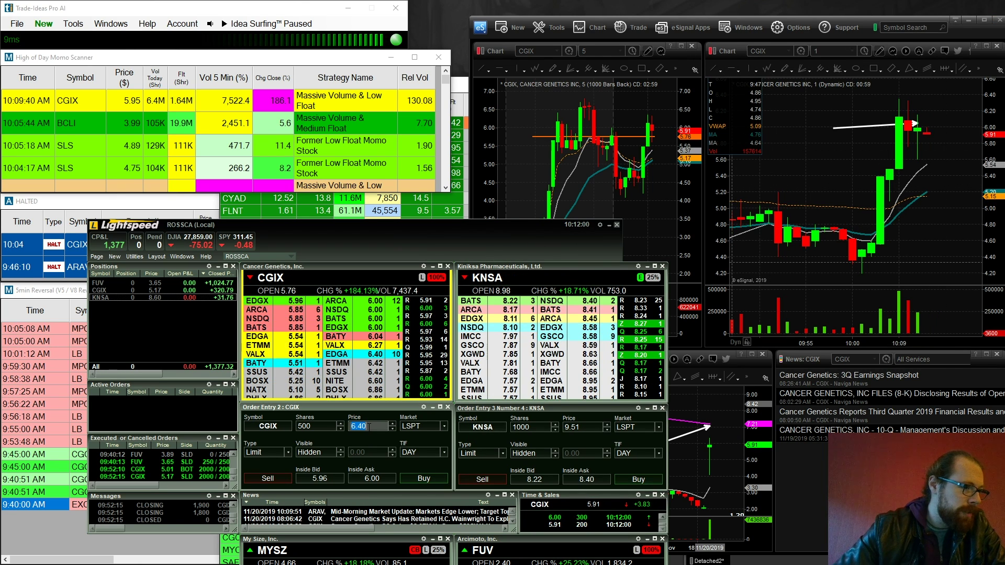
pyautogui.write('6.20')
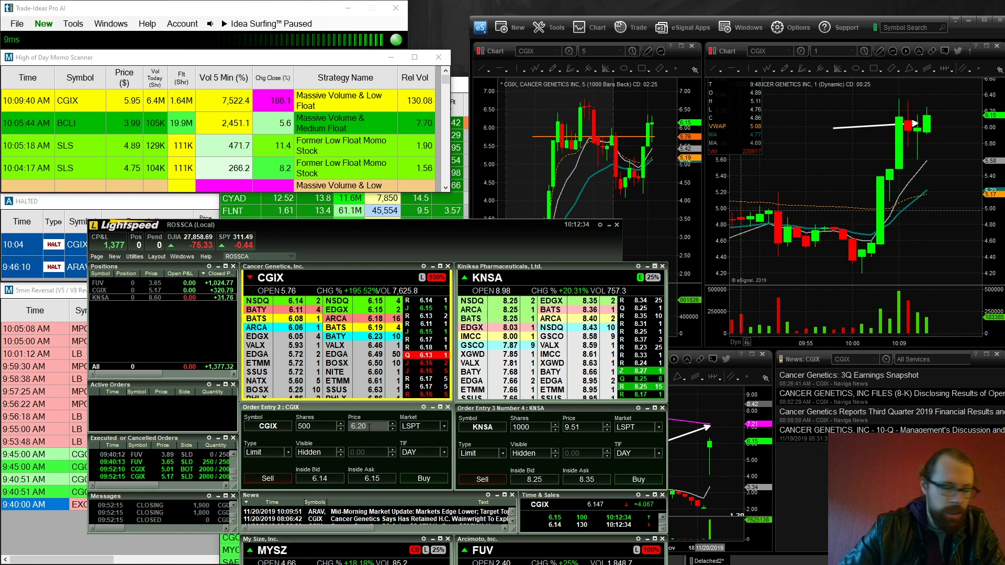
pyautogui.doubleClick(361, 427)
pyautogui.write('6.40')
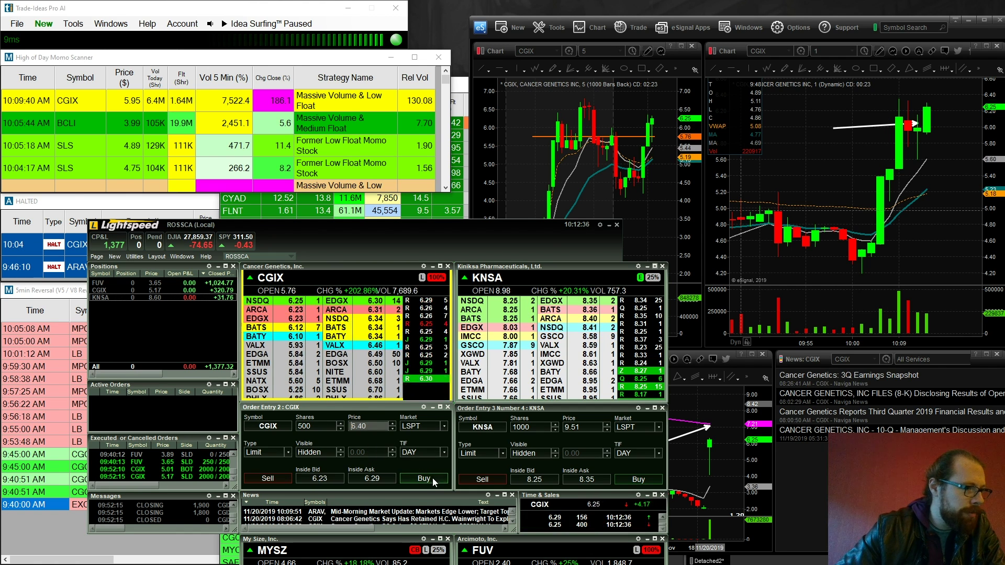
pyautogui.click(424, 478)
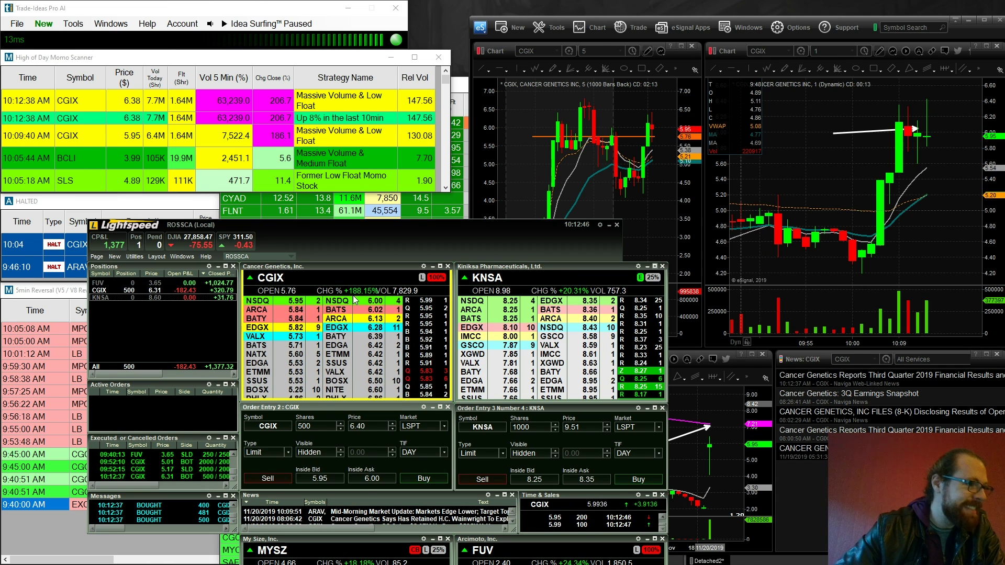
# - Price the order from the CGIX Level 2 ask and sell the whole position with F2
pyautogui.click(350, 337)
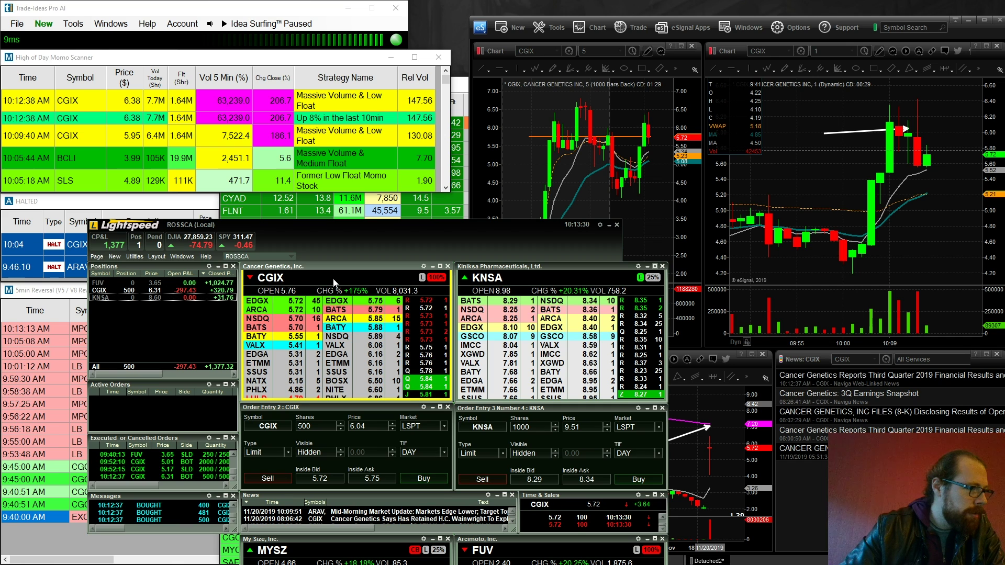
pyautogui.press('F2')
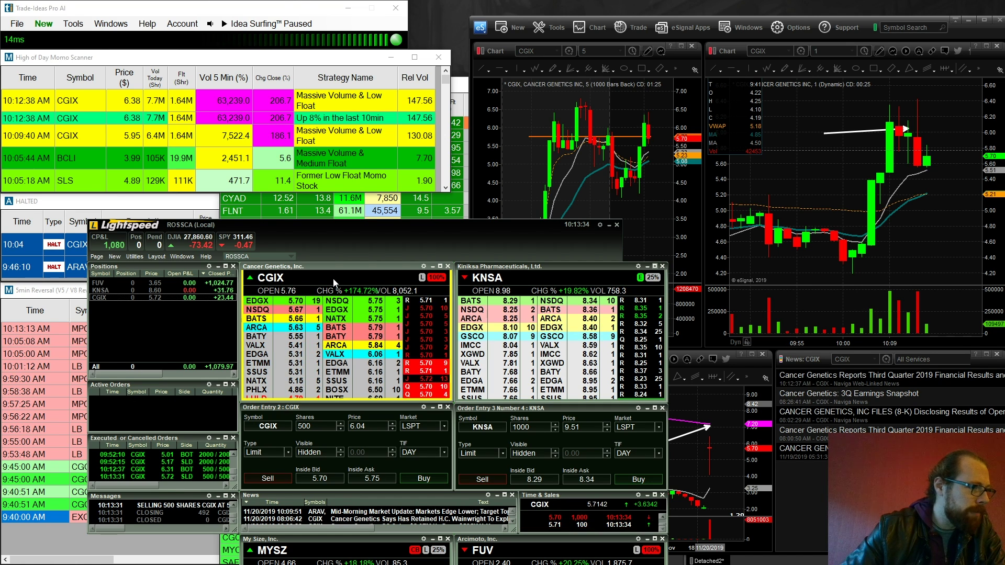
pyautogui.click(908, 132)
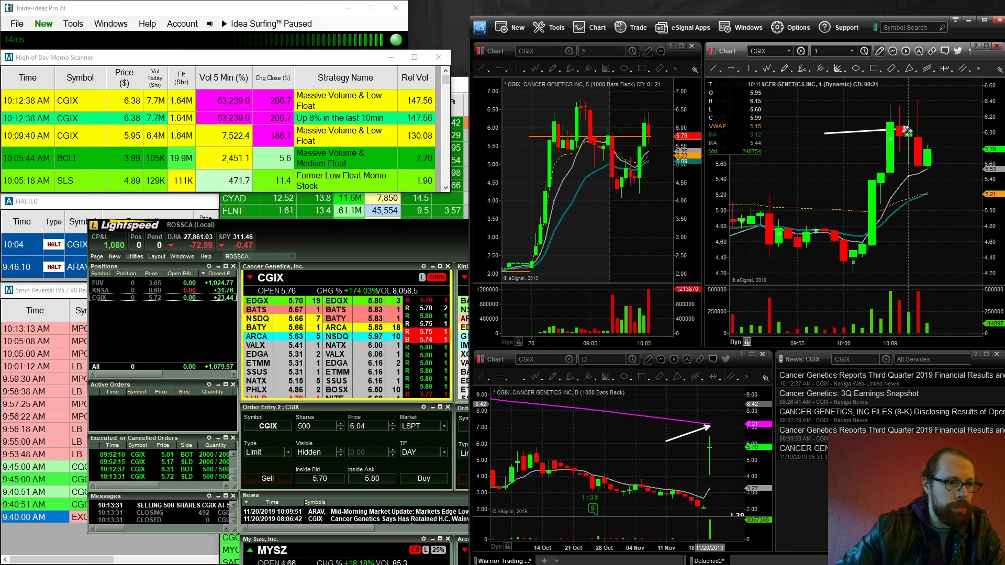
# - Stretch the 1-minute chart's white arrow up to the latest CGIX high and deselect it
pyautogui.moveTo(907, 125); pyautogui.dragTo(908, 119)
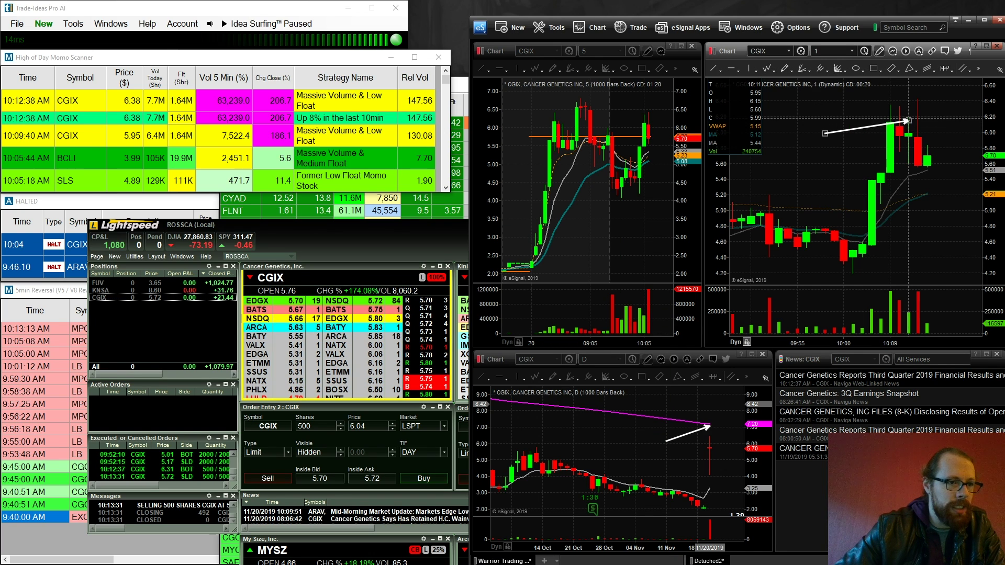
pyautogui.click(855, 163)
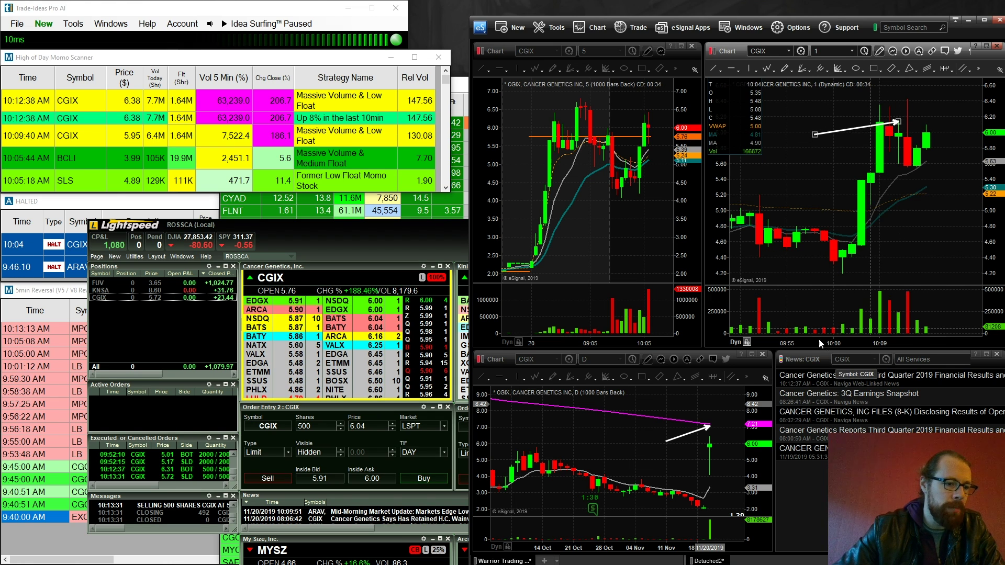
# - Compress the 1-minute CGIX time axis and widen the price scale to show 6.82
pyautogui.moveTo(812, 338); pyautogui.dragTo(845, 337)
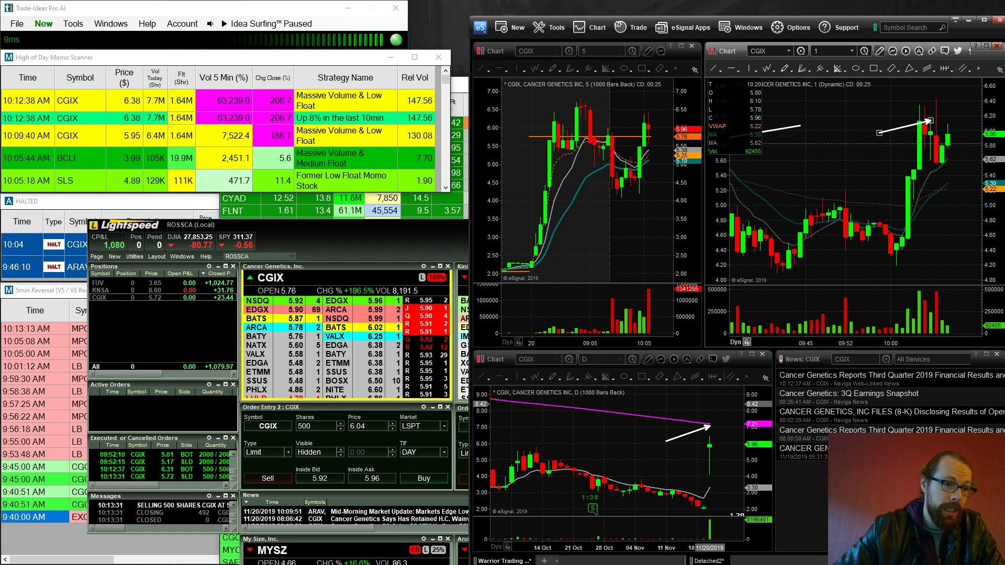
pyautogui.moveTo(982, 139); pyautogui.dragTo(936, 134)
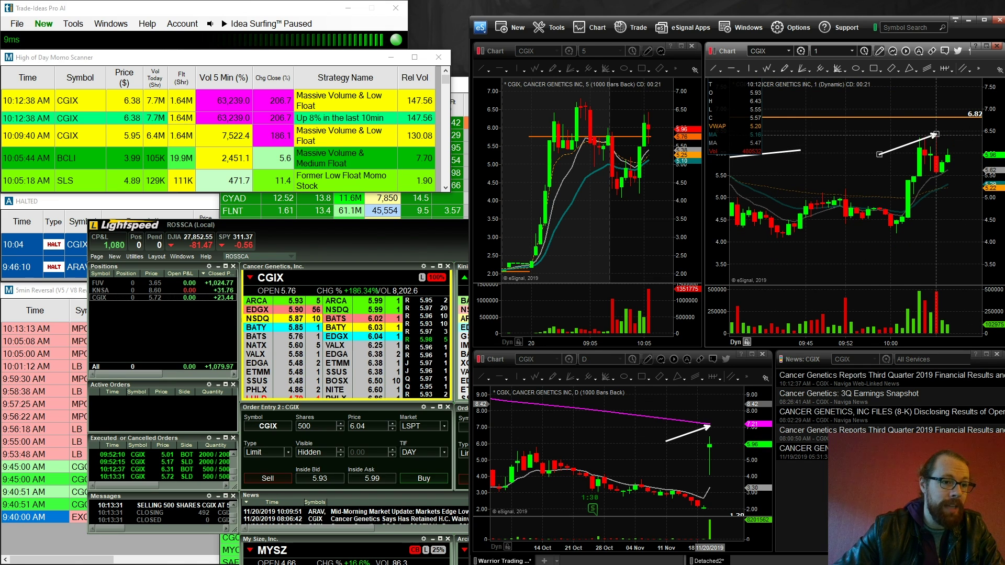